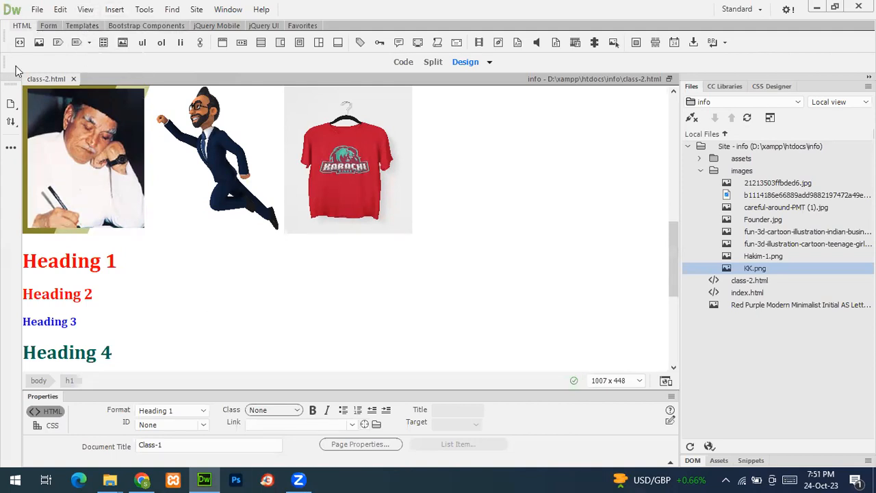
Insert the fun-3d-illustration-cartoon-teenage-girl-with-rain-gear.jpg image in a new paragraph below the paragraph with red text.
scroll(155, 207, "down", 4)
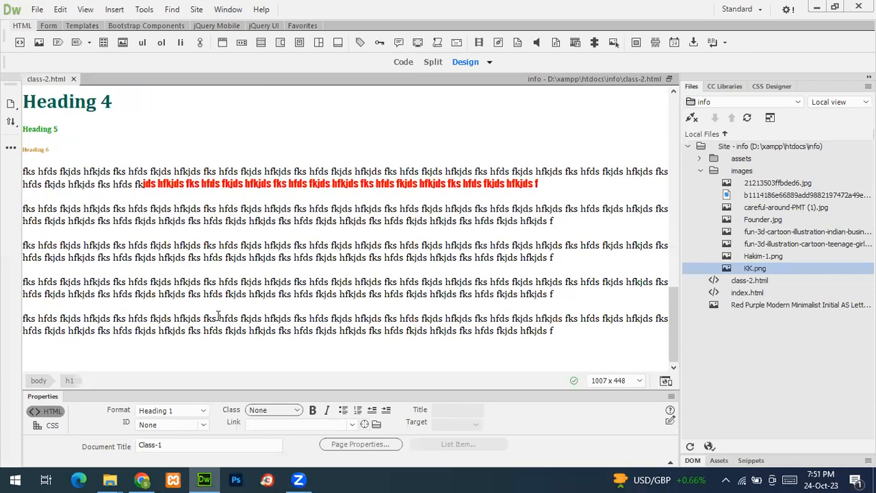
left_click(548, 184)
key("Return")
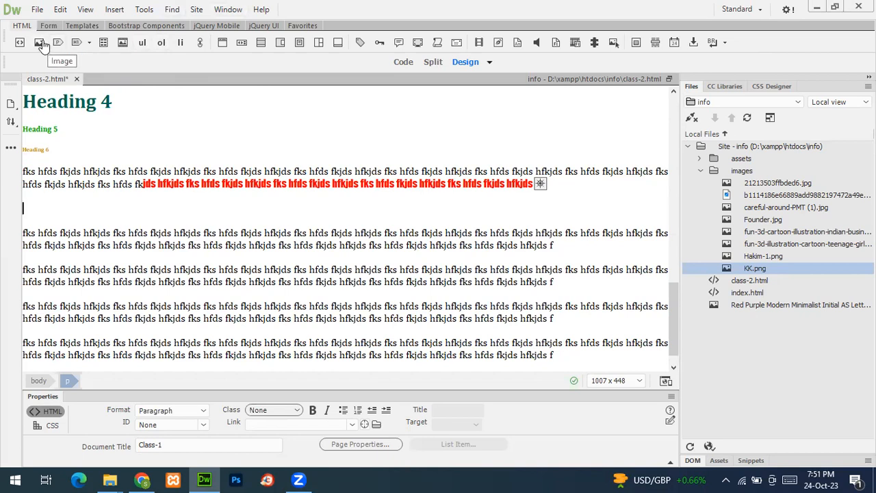
left_click(39, 43)
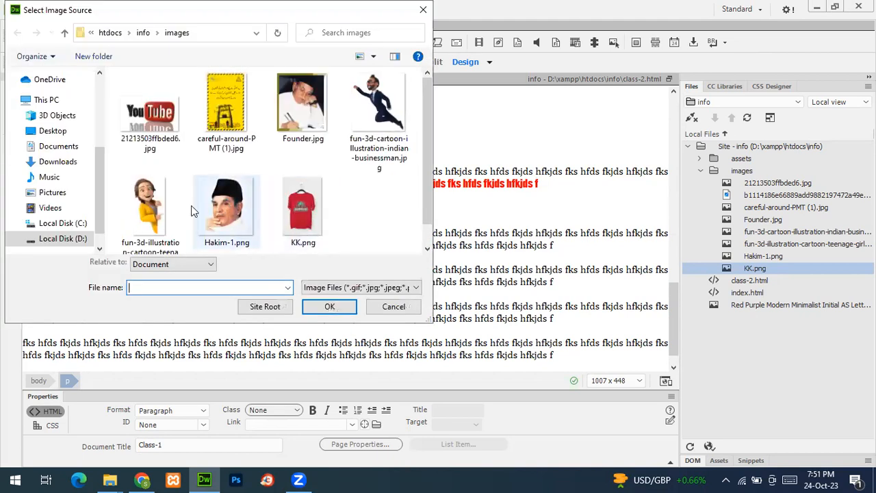
left_click(150, 205)
left_click(321, 306)
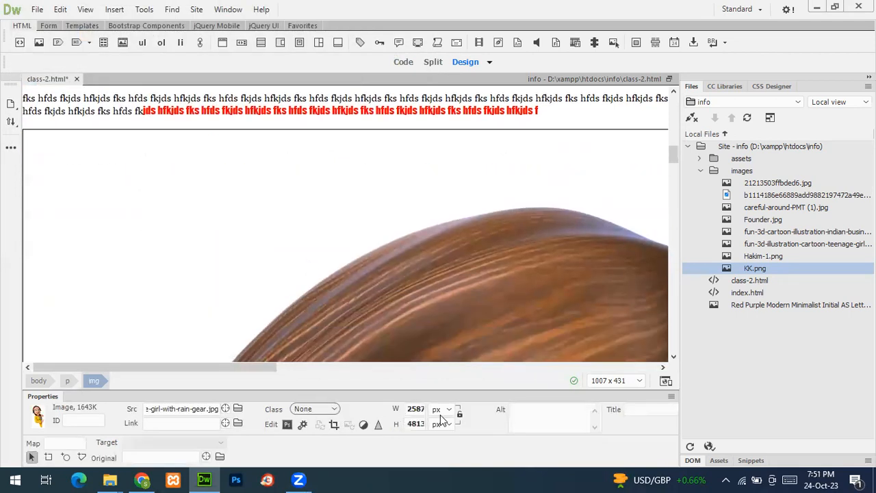
Set the girl image's width to 200 px, keeping its proportions.
double_click(413, 409)
type("200")
key("Return")
scroll(270, 335, "down", 5)
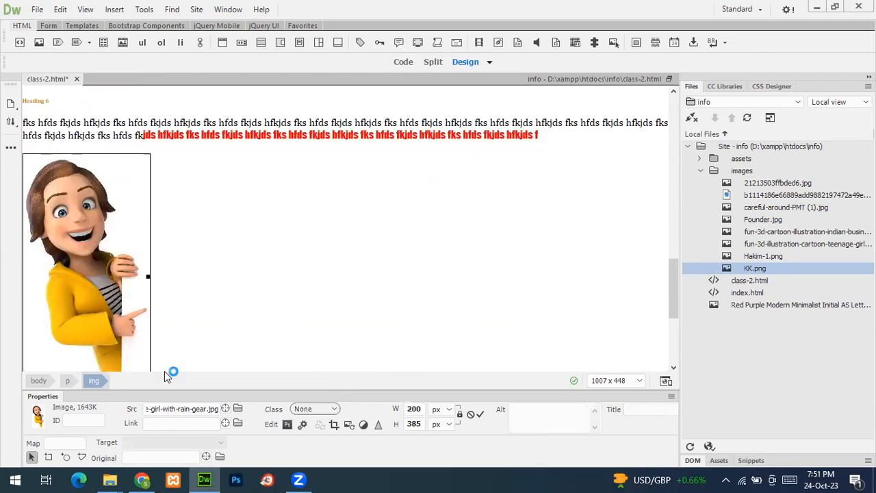
scroll(250, 272, "up", 1)
scroll(252, 272, "down", 2)
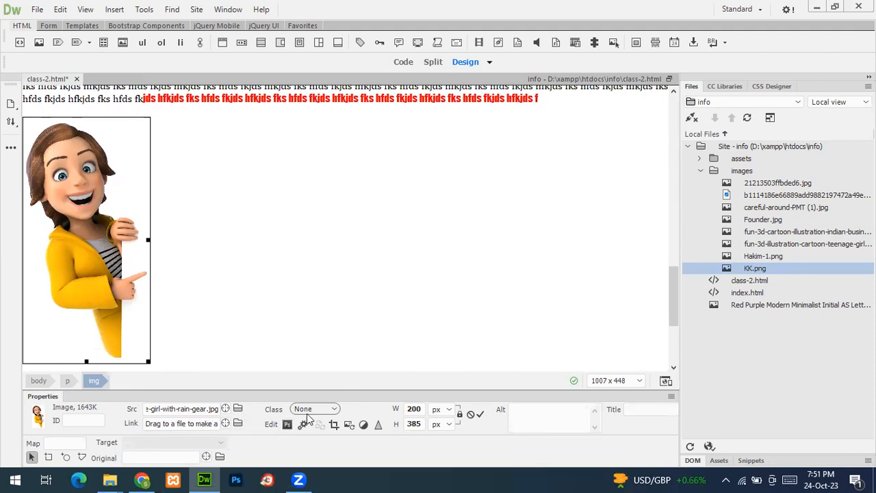
left_click(237, 423)
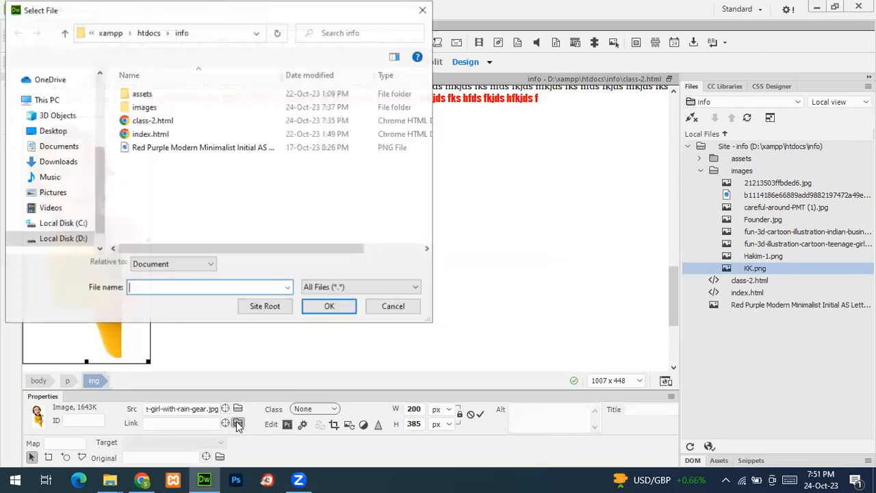
left_click(393, 308)
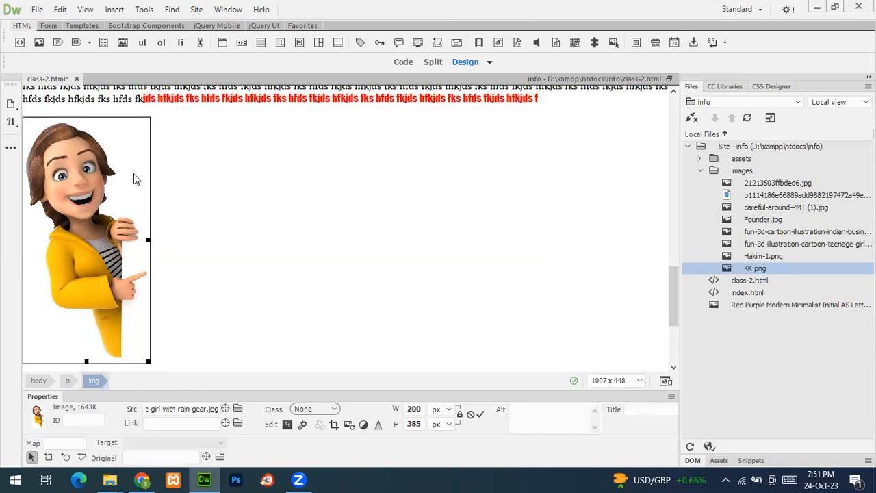
Insert the KK.png image in a new paragraph between the row of three images and Heading 1.
scroll(216, 232, "up", 3)
scroll(217, 233, "up", 12)
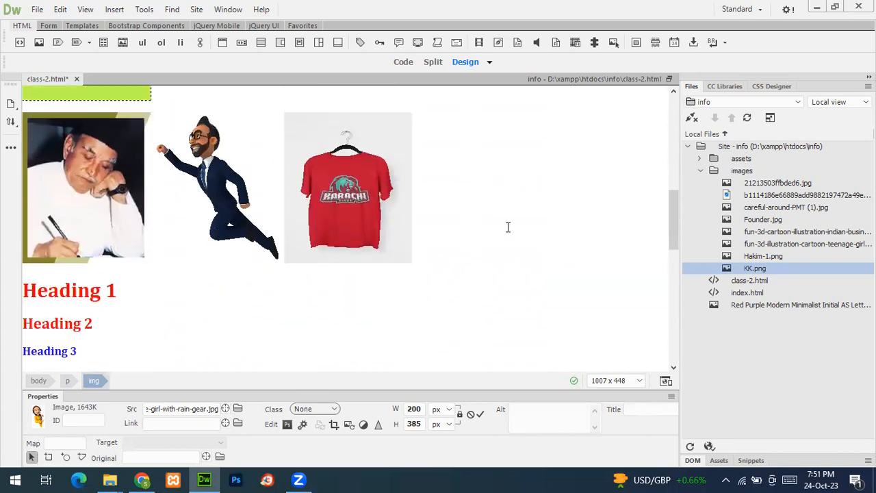
left_click(363, 195)
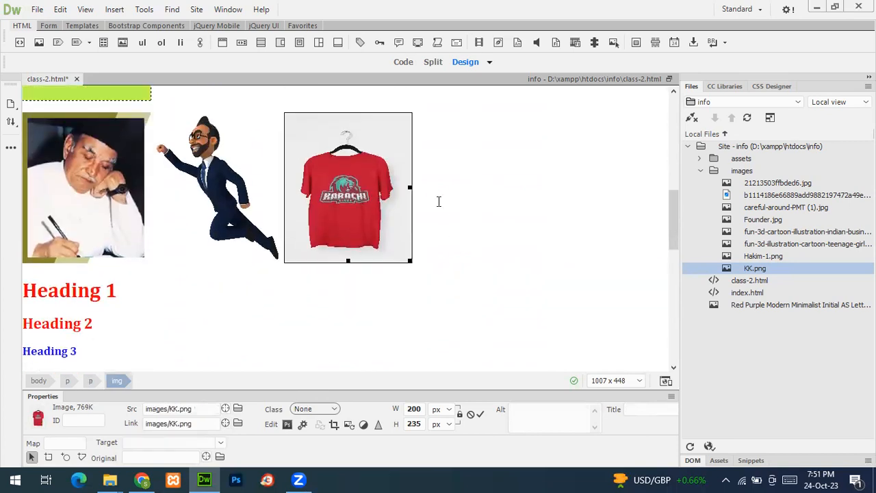
left_click(438, 201)
key("Return")
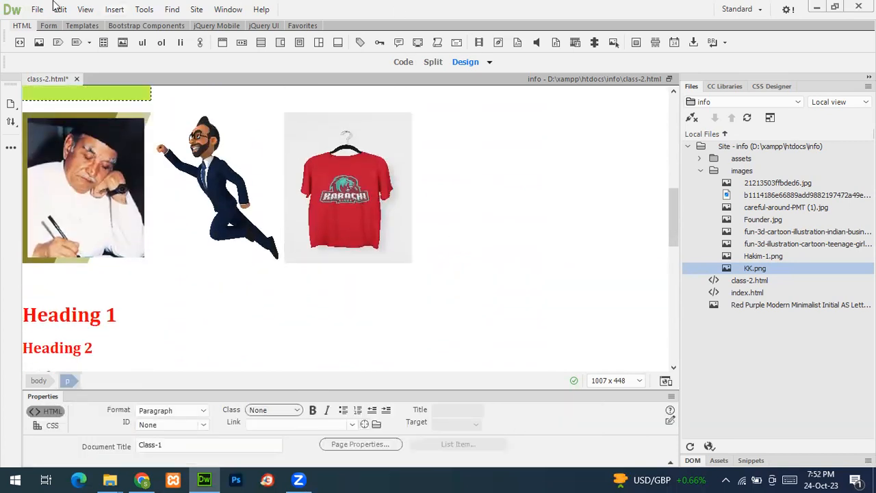
left_click(39, 43)
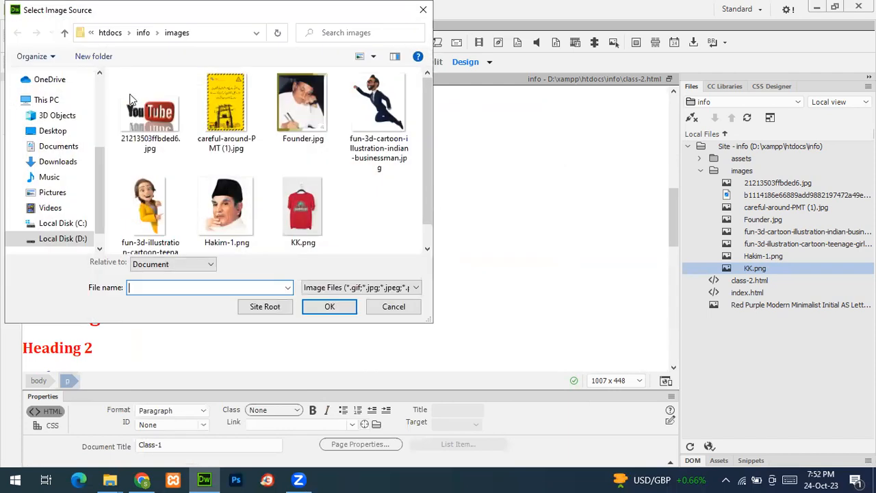
left_click(301, 204)
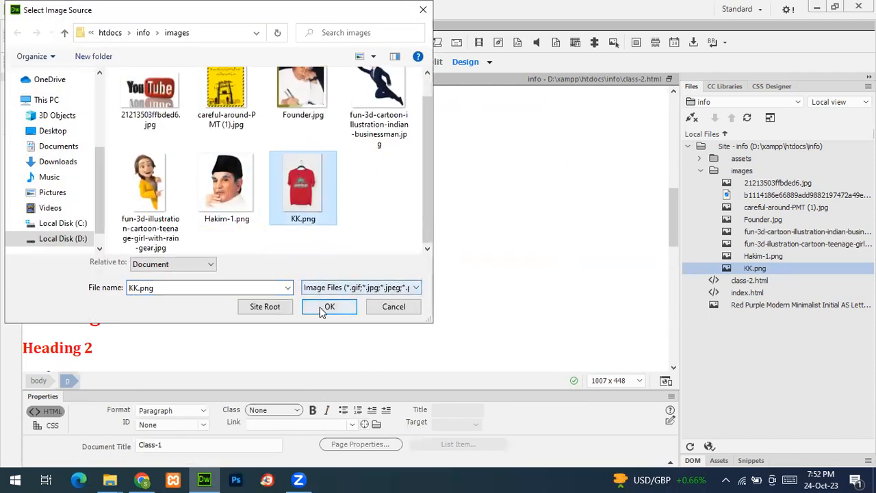
left_click(326, 306)
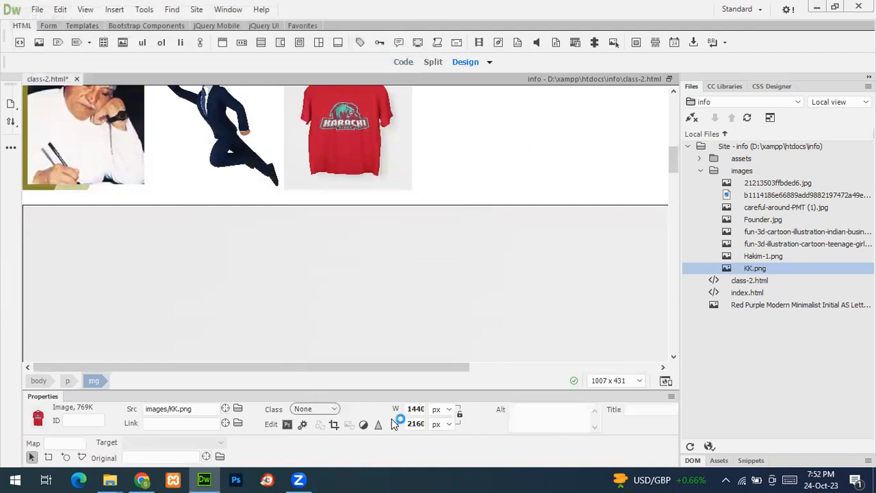
Resize the newly inserted shirt image to 200 px wide and 235 px high.
double_click(415, 409)
type("1")
type("00")
key("Return")
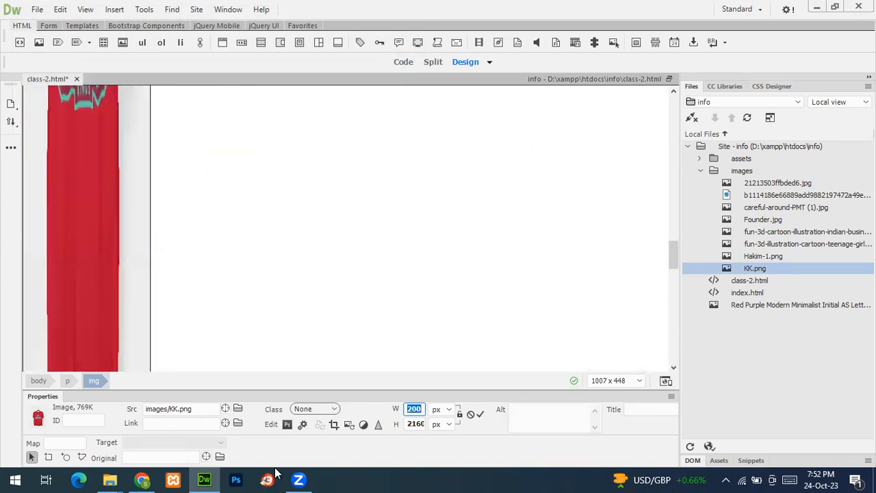
key("Tab")
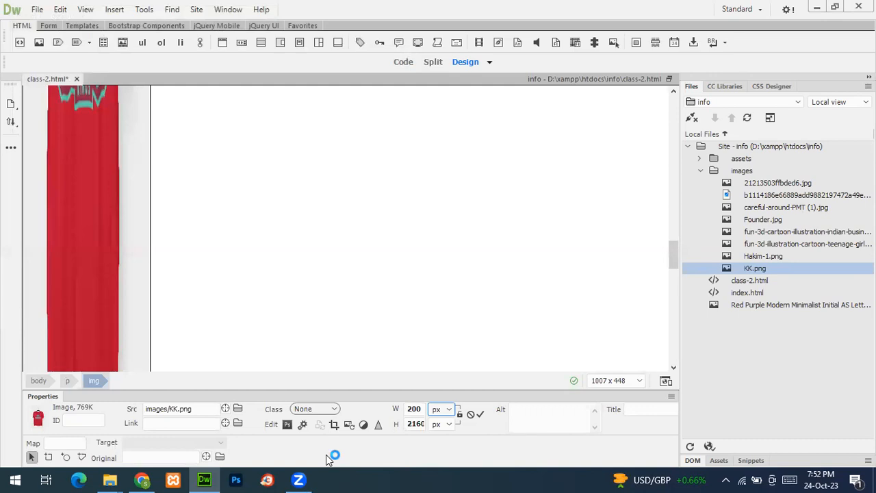
double_click(416, 423)
type("235")
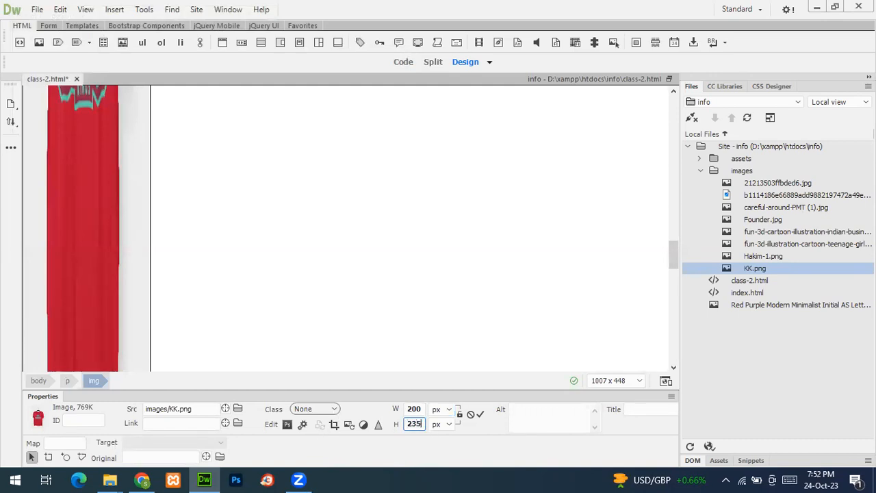
key("Return")
left_click(210, 237)
scroll(212, 233, "up", 1)
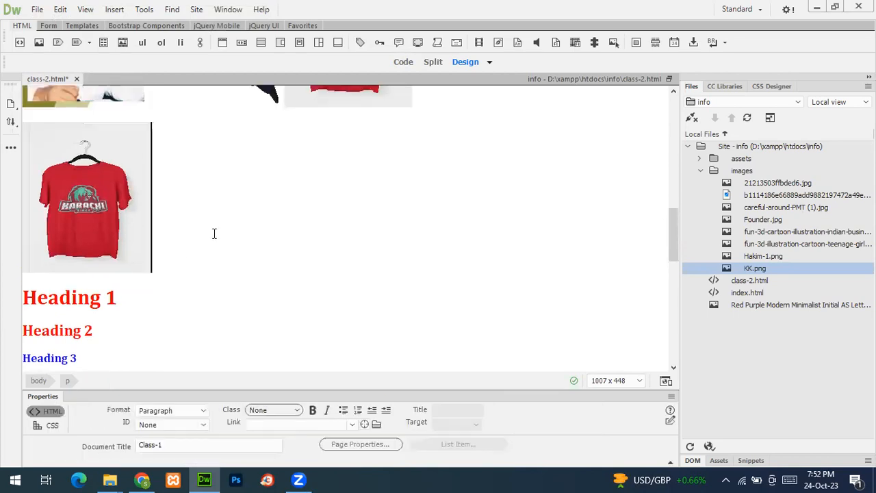
Draw a rectangular hotspot over the KARACHI lettering on the new shirt image.
left_click(109, 192)
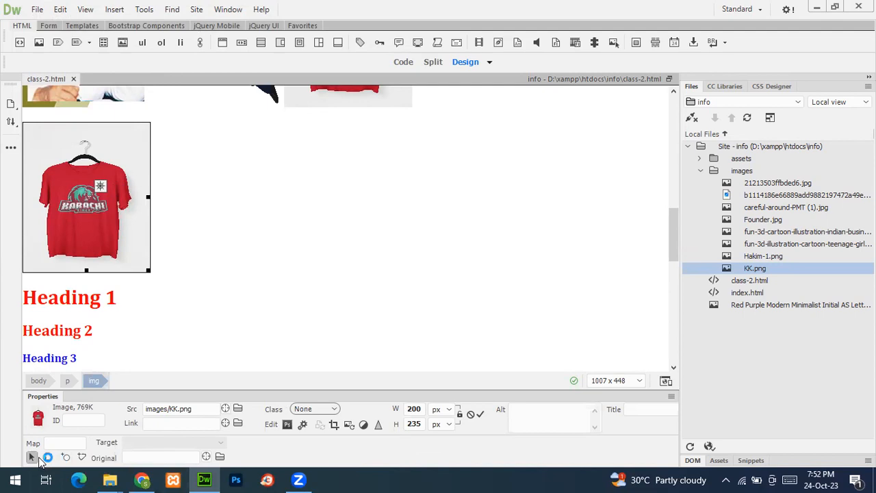
scroll(196, 260, "up", 3)
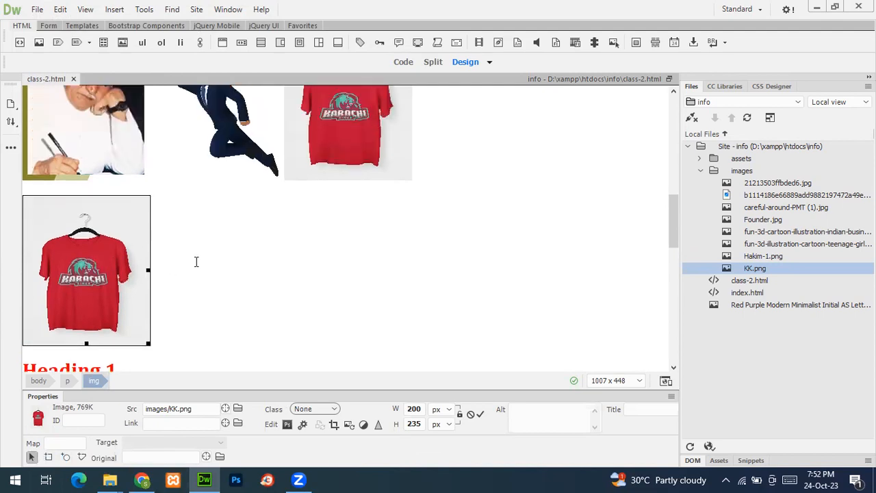
scroll(175, 273, "down", 4)
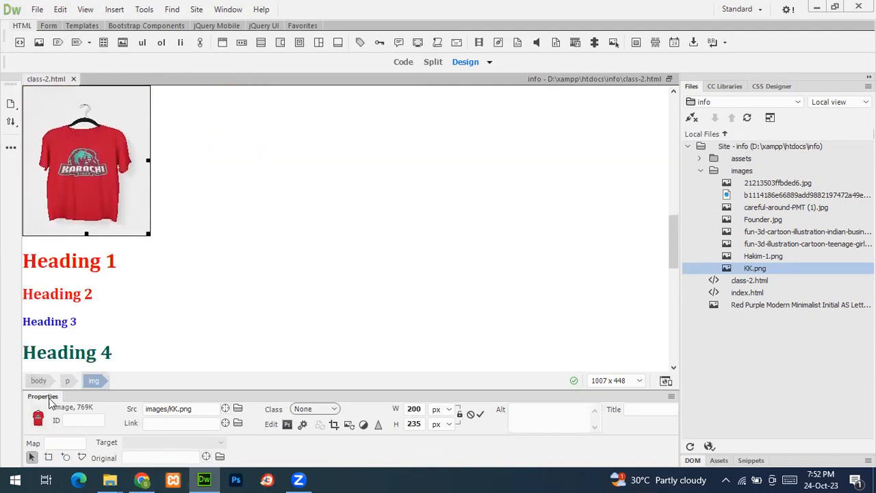
left_click(48, 457)
left_click_drag(58, 160, 115, 178)
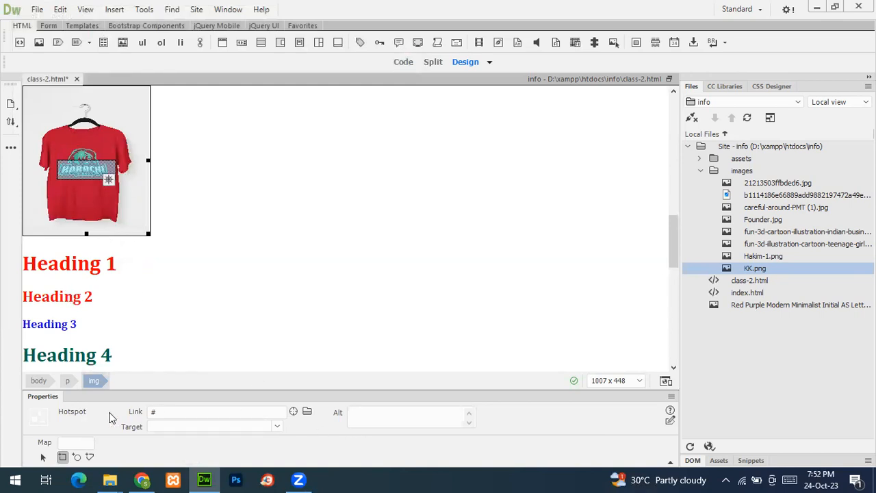
Link the shirt's hotspot to careful-around-PMT (1).jpg in the images folder and save the page.
left_click(307, 412)
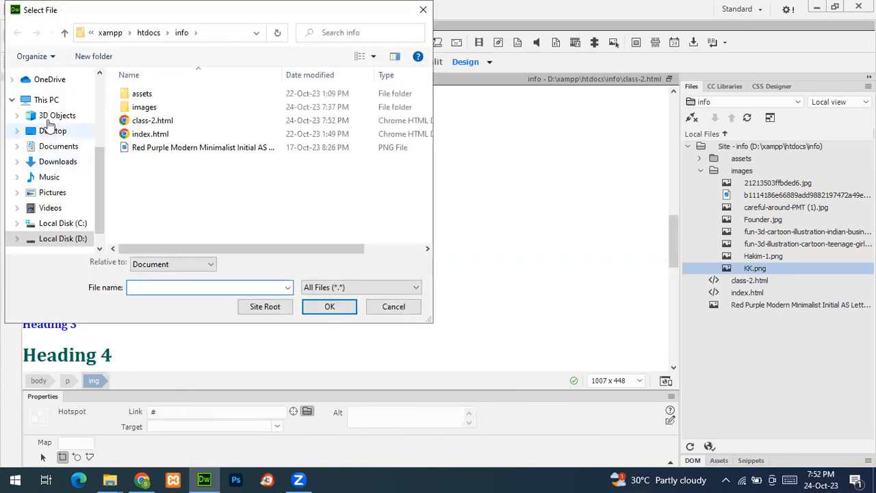
double_click(164, 107)
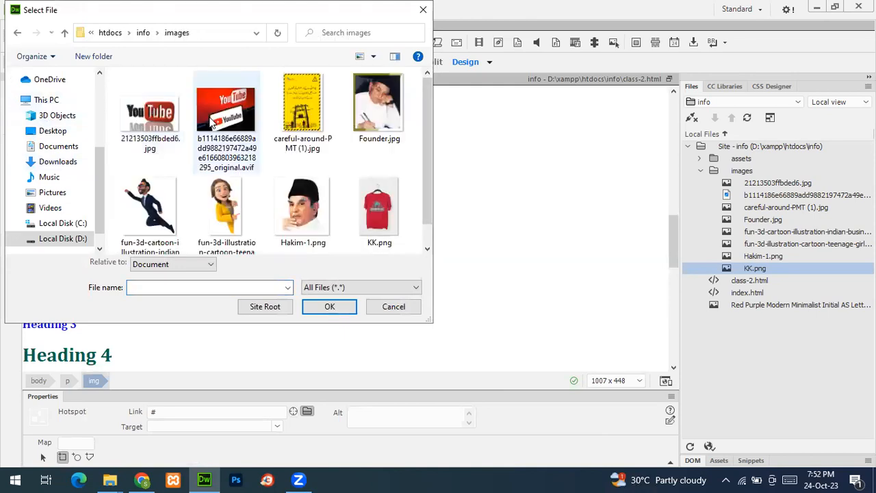
left_click(325, 109)
left_click(330, 306)
left_click(305, 194)
key("ctrl+s")
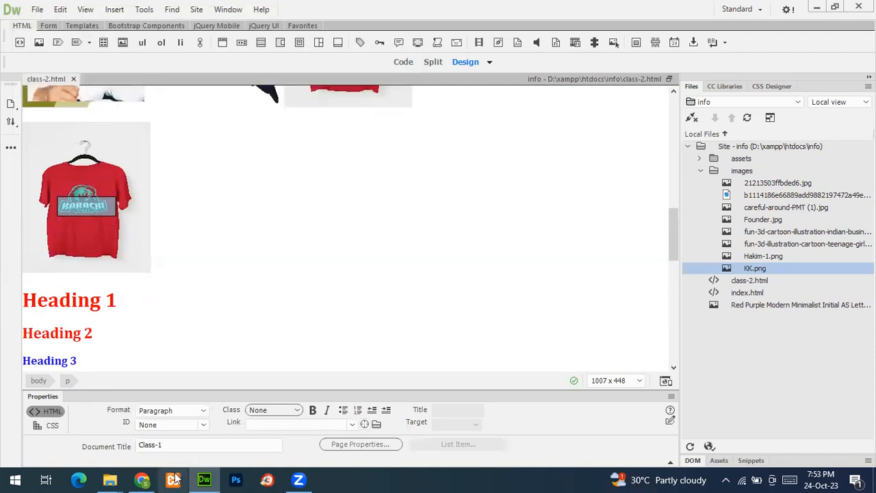
Switch to Chrome, test the shirt's hotspot link in the live preview, and go back to the page.
left_click(142, 479)
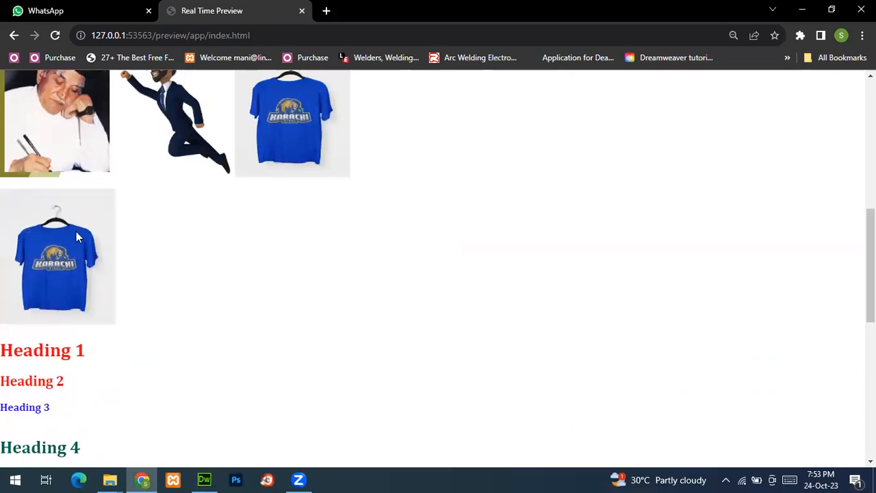
left_click(49, 268)
scroll(49, 269, "down", 6)
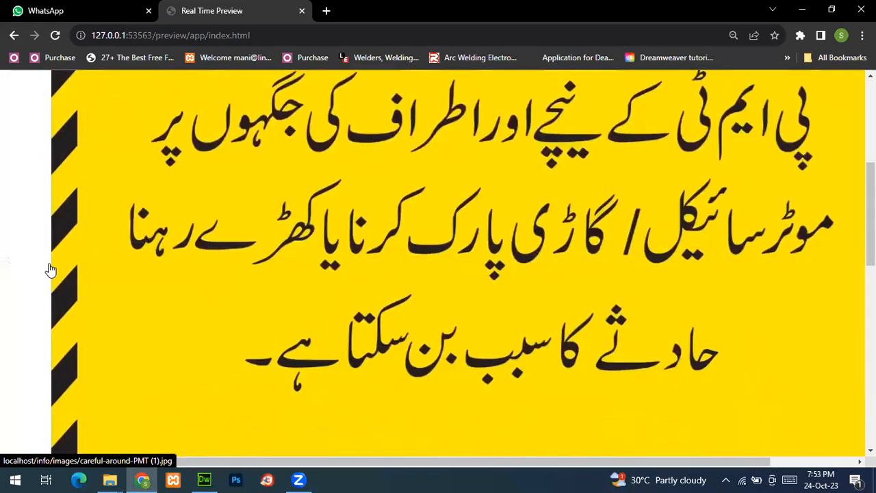
left_click(13, 36)
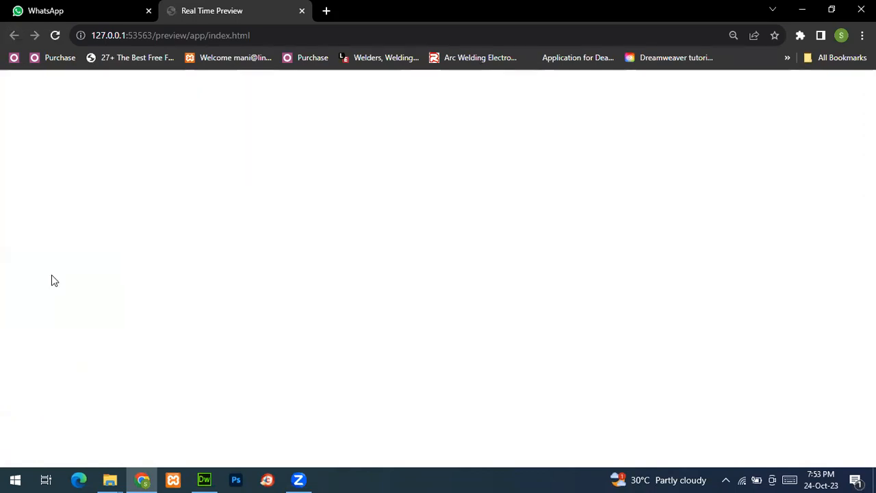
scroll(137, 355, "down", 8)
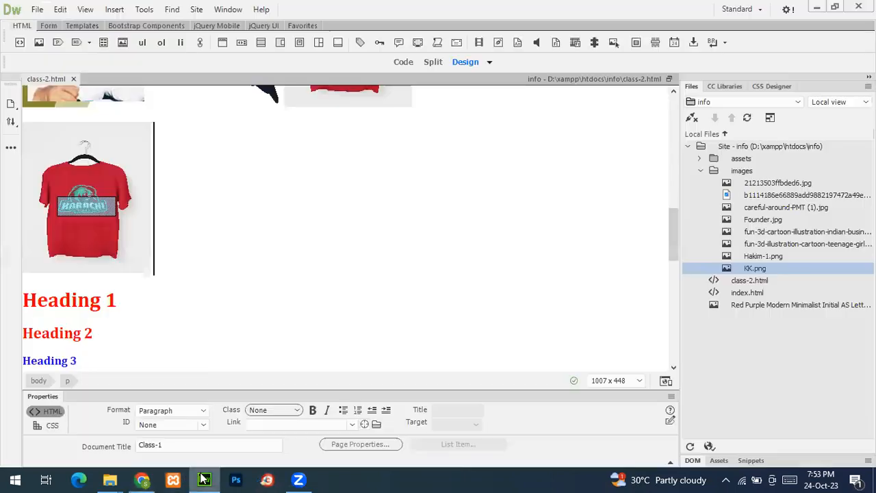
Switch back to Dreamweaver, add an empty paragraph below the hotspot shirt image and save the page.
left_click(204, 479)
key("Return")
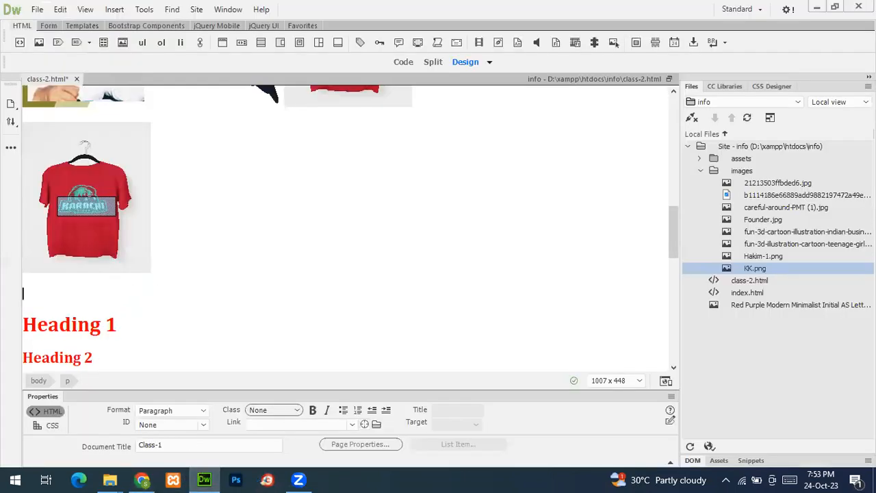
scroll(305, 146, "down", 4)
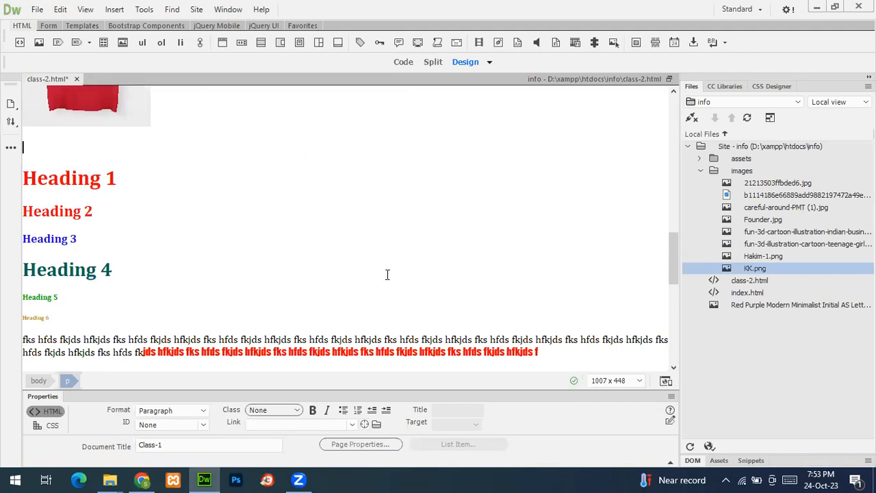
key("ctrl+s")
scroll(249, 213, "down", 1)
left_click(39, 42)
scroll(266, 177, "down", 1)
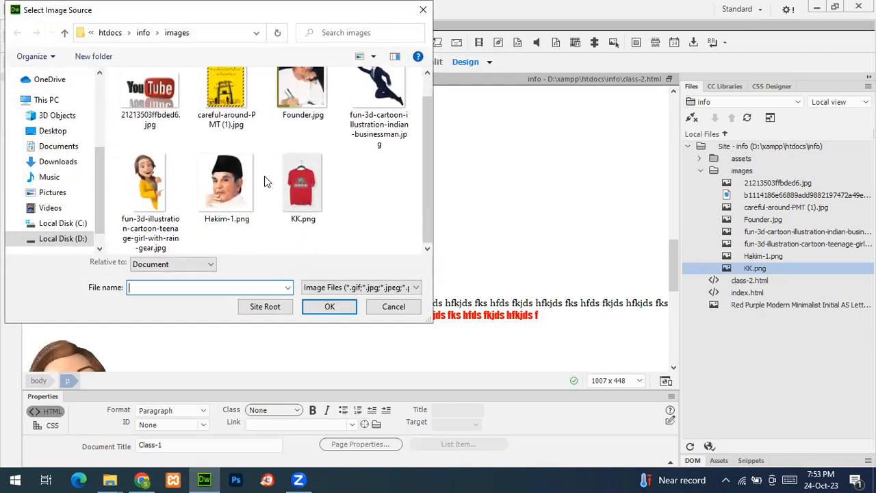
left_click(370, 306)
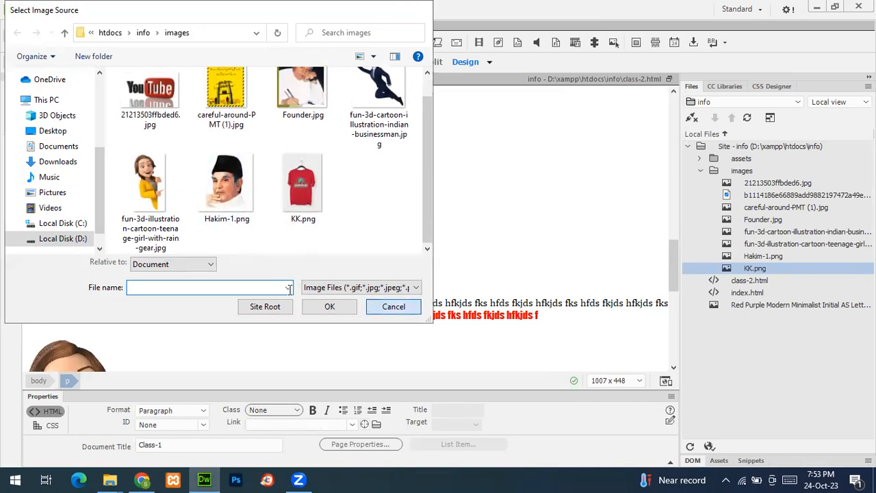
Draw a circular hotspot over the face of the cartoon girl image.
scroll(97, 221, "down", 1)
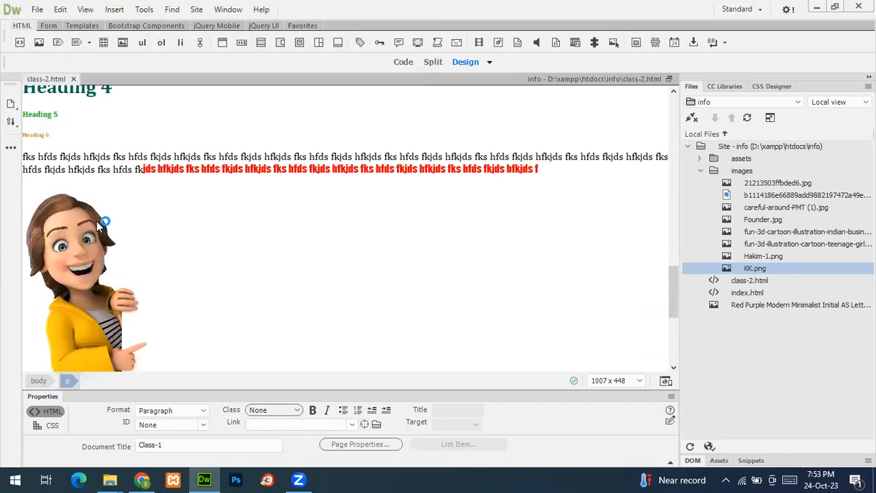
scroll(97, 221, "down", 2)
left_click(69, 188)
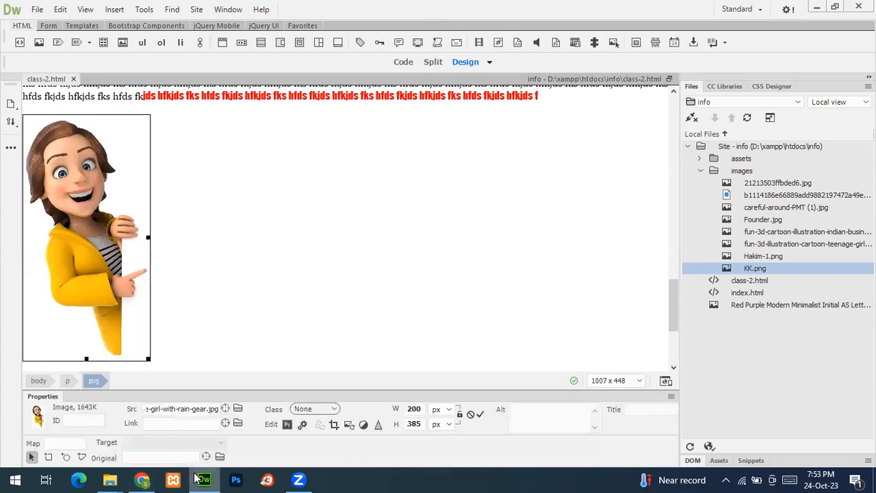
left_click(66, 457)
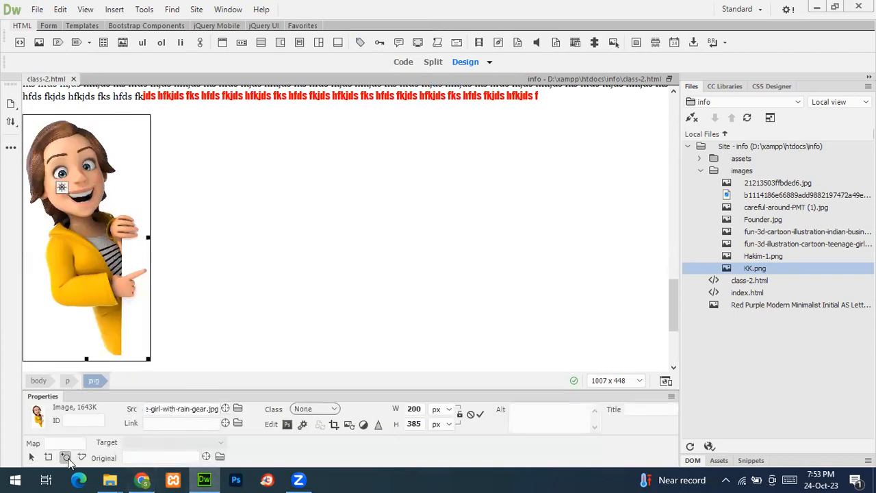
left_click_drag(28, 131, 115, 176)
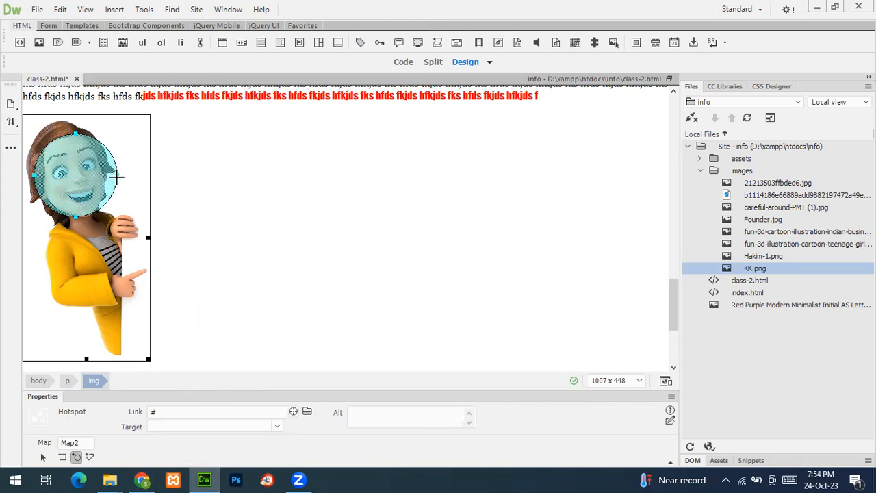
left_click(77, 199)
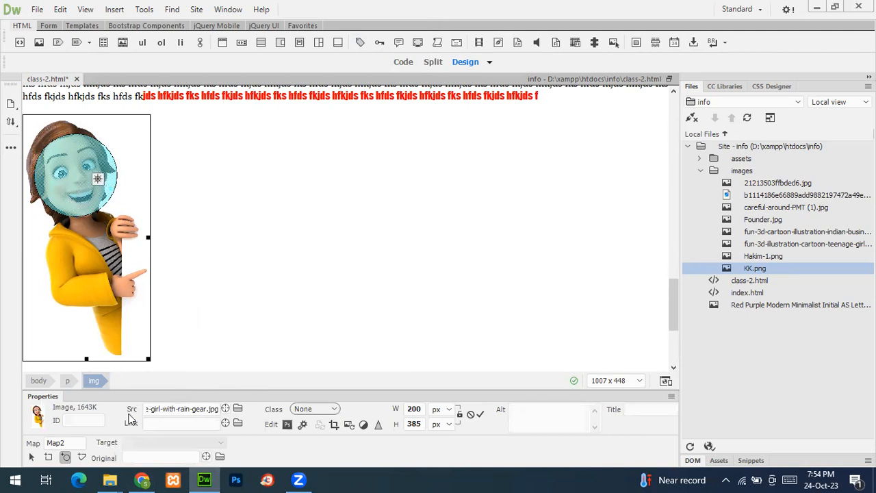
left_click(196, 221)
left_click(99, 228)
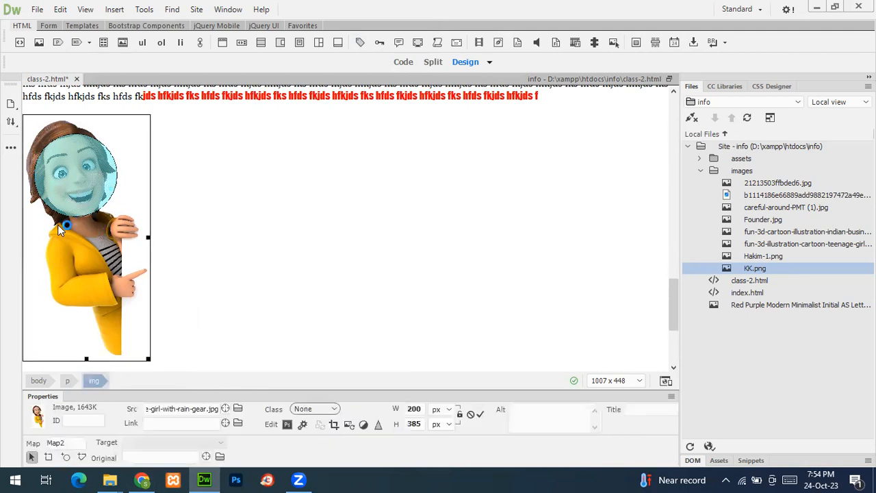
Link the whole cartoon girl image to Hakim-1.png in the images folder.
left_click(65, 457)
left_click_drag(82, 258, 96, 289)
key("Delete")
left_click(238, 423)
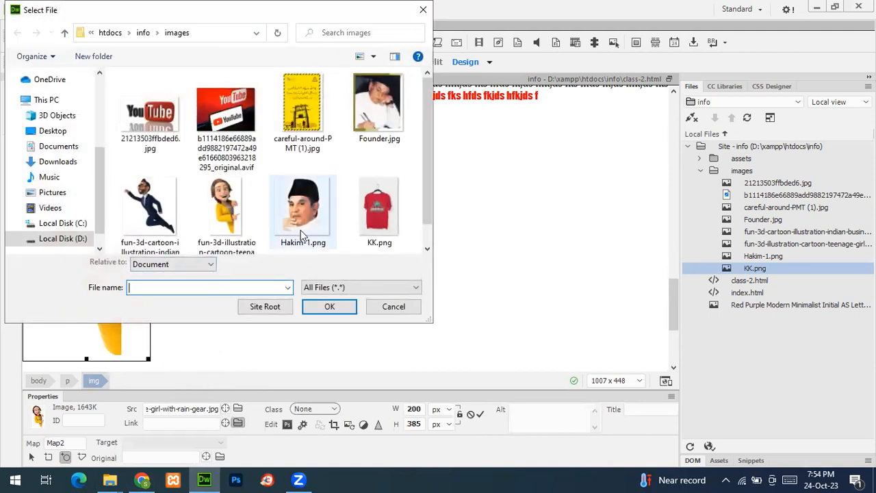
left_click(304, 245)
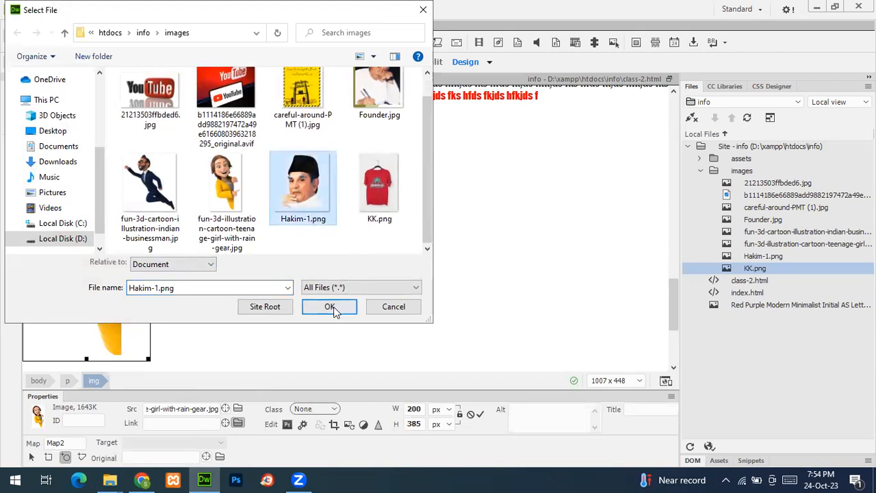
left_click(334, 307)
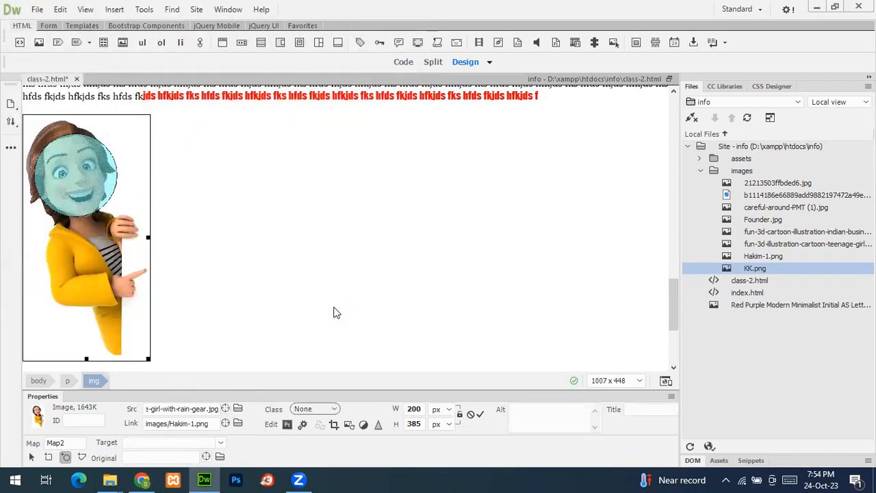
Preview the page in Chrome, test the cartoon girl image's link, and go back to the page.
key("F12")
scroll(119, 221, "down", 6)
scroll(119, 220, "down", 6)
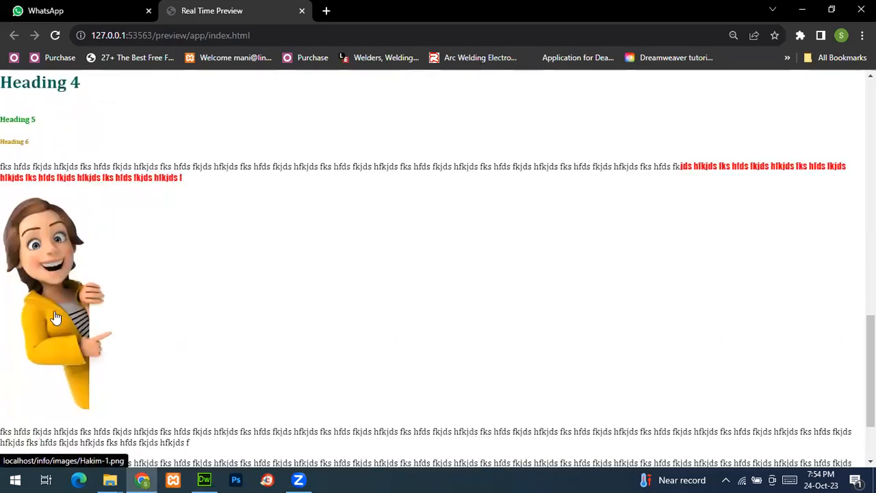
left_click(14, 36)
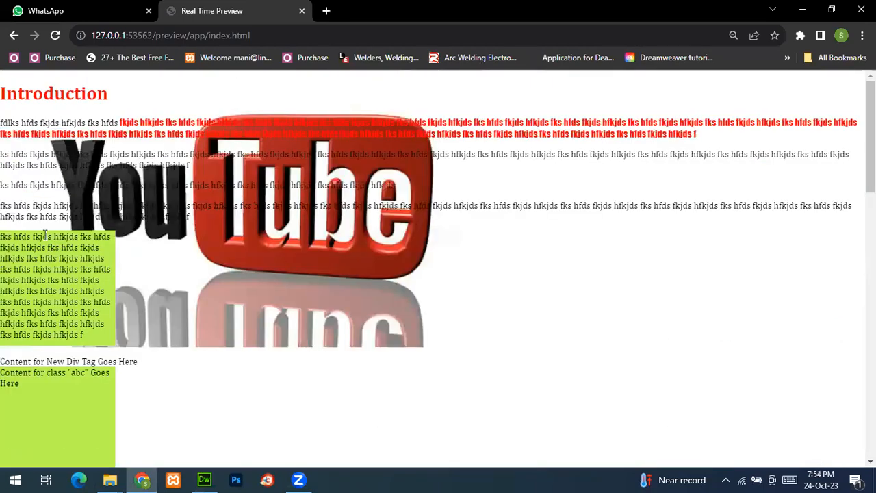
left_click(15, 37)
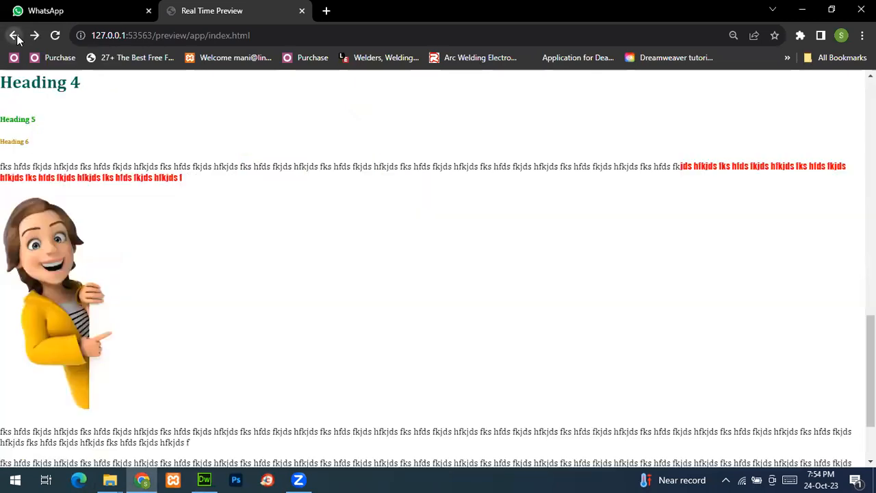
left_click(70, 350)
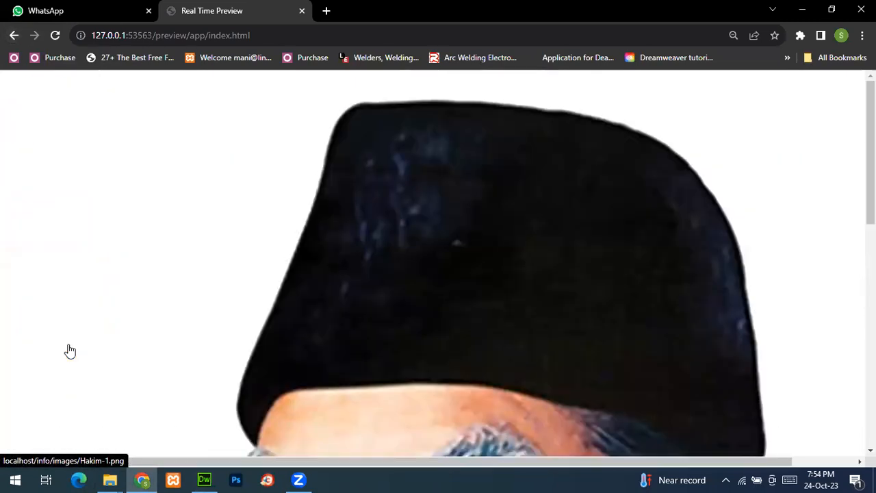
left_click(14, 35)
left_click(14, 35)
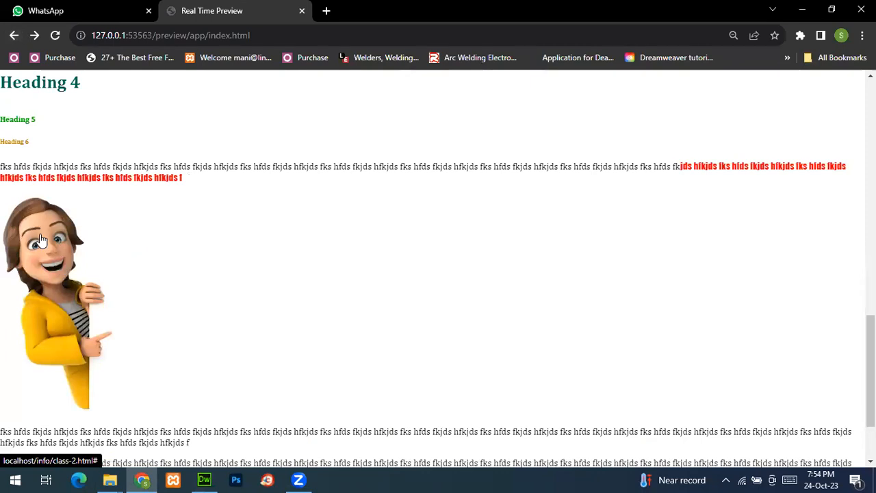
left_click(14, 36)
Switch back to Dreamweaver and link the girl's face hotspot to fun-3d-cartoon-illustration-indian-businessman.jpg in the images folder.
left_click(203, 479)
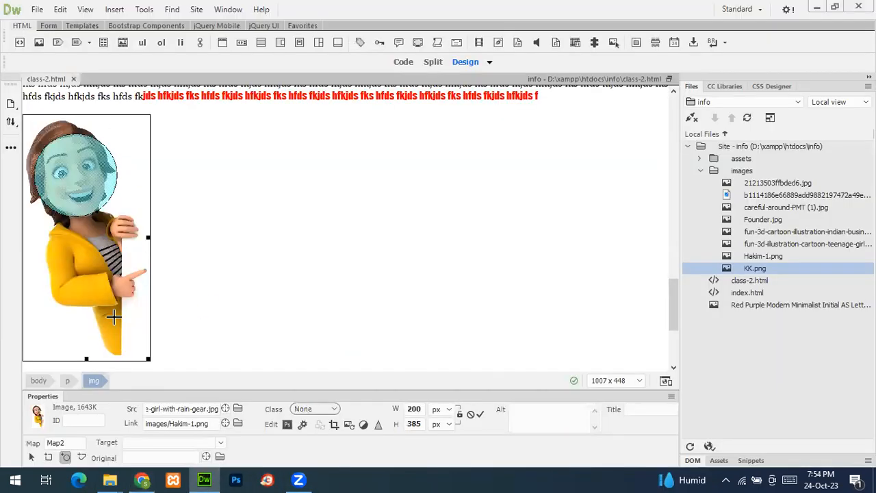
left_click(230, 236)
left_click(71, 186)
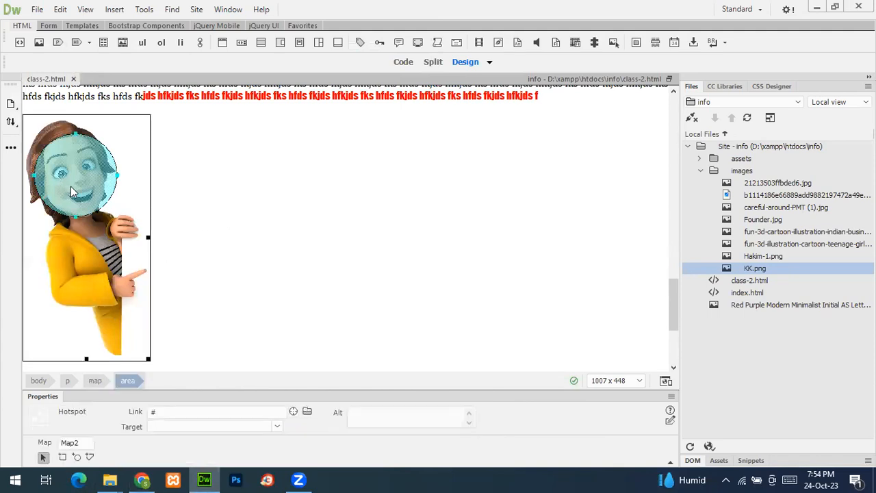
left_click(307, 412)
left_click(147, 205)
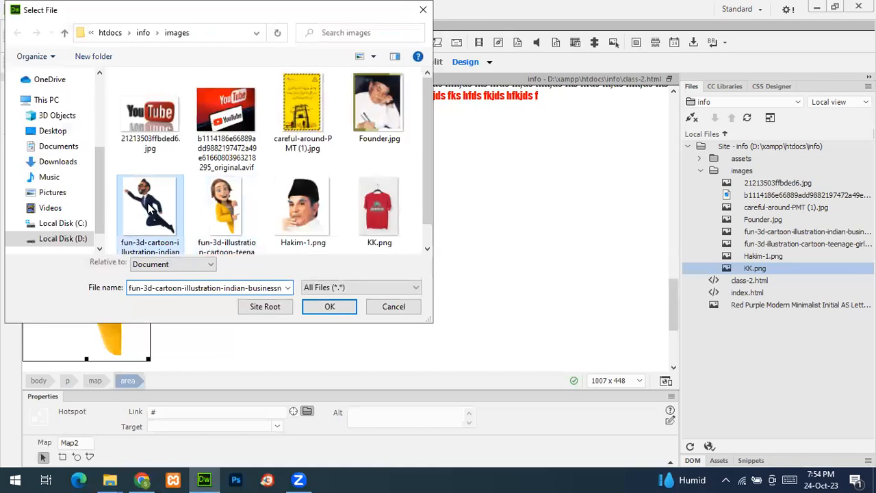
left_click(327, 307)
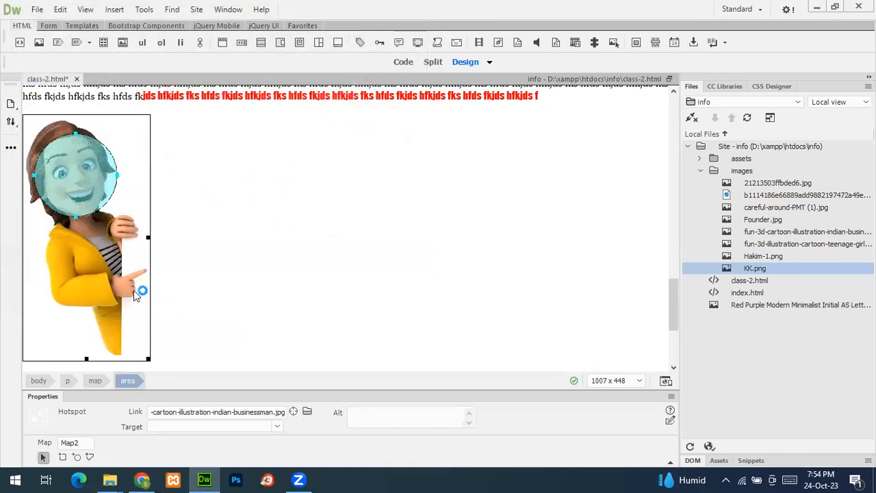
Remove the link from the cartoon girl image itself and save the page.
left_click(133, 290)
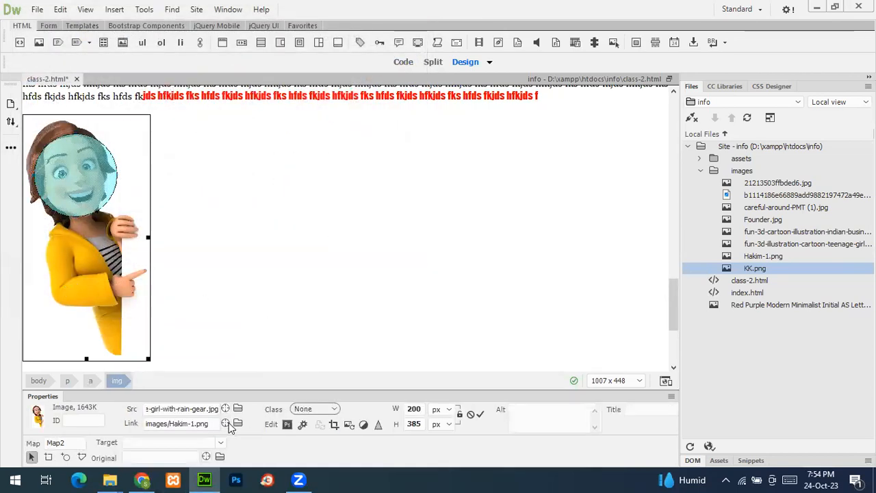
double_click(197, 422)
key("BackSpace")
key("BackSpace")
key("BackSpace")
key("BackSpace")
key("BackSpace")
key("BackSpace")
key("BackSpace")
key("BackSpace")
key("BackSpace")
key("BackSpace")
key("BackSpace")
key("BackSpace")
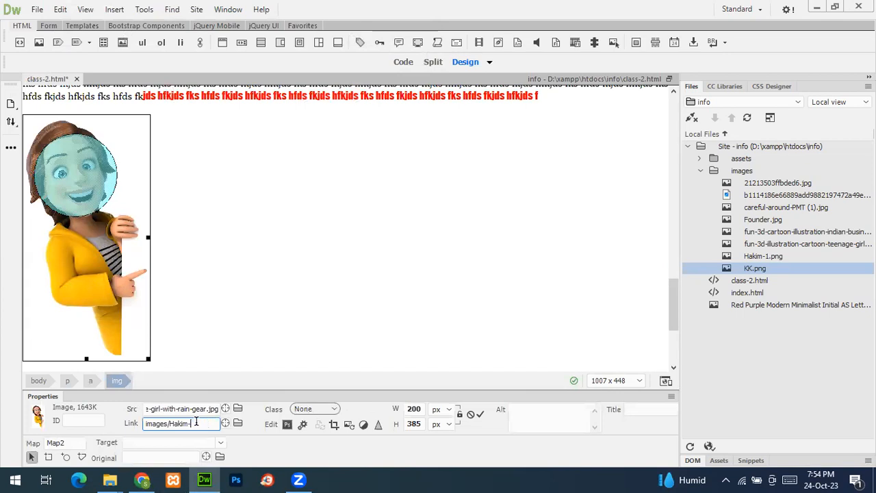
left_click(212, 310)
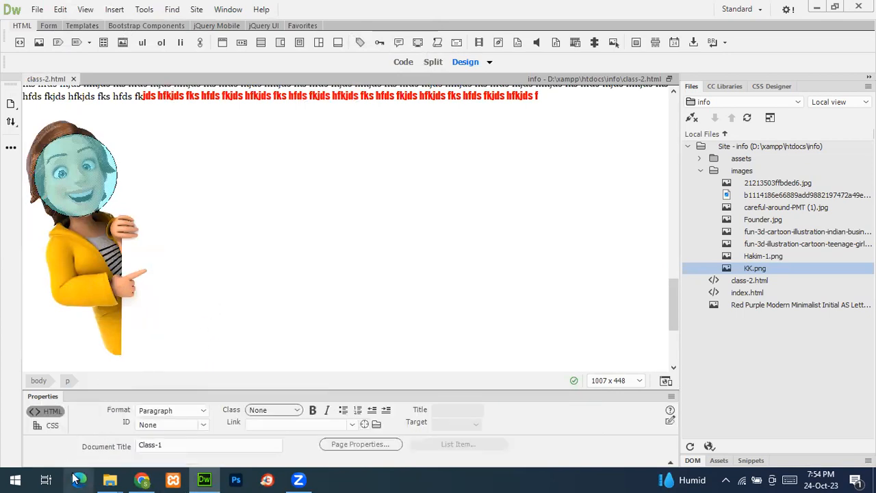
Switch to Chrome, reload the live preview, test the girl's face hotspot link, and go back to the page.
left_click(142, 479)
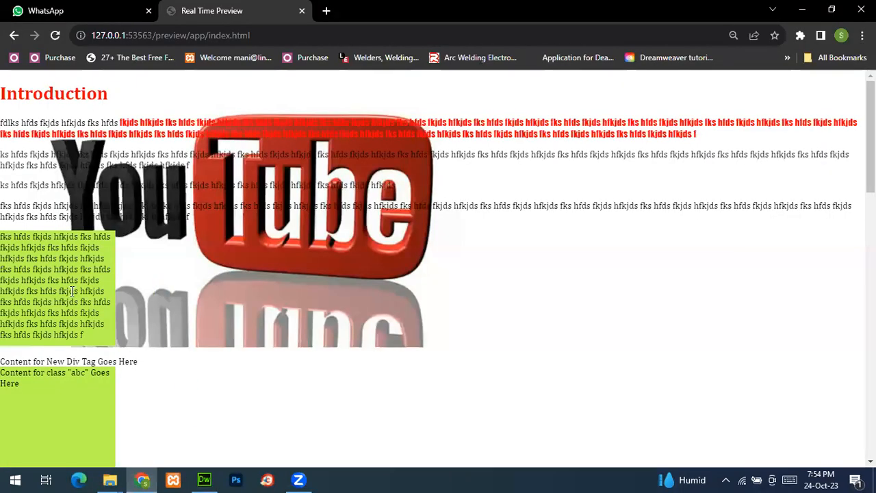
scroll(70, 291, "down", 15)
key("F5")
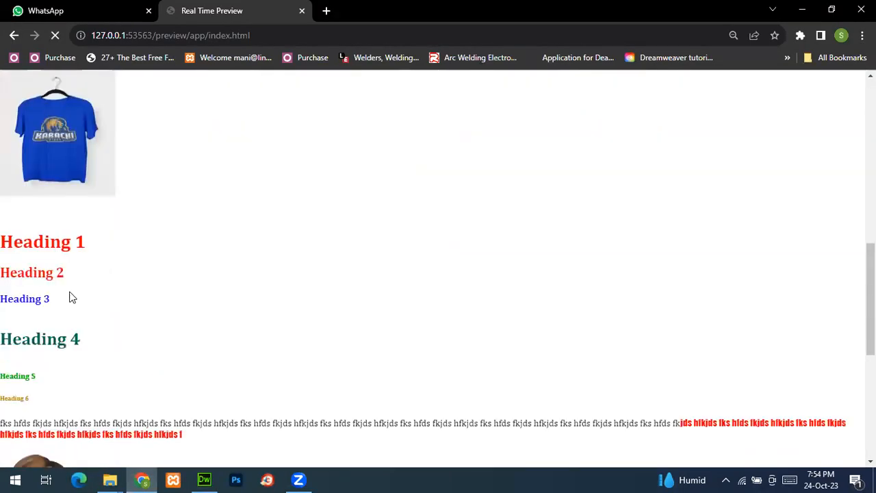
scroll(69, 297, "down", 15)
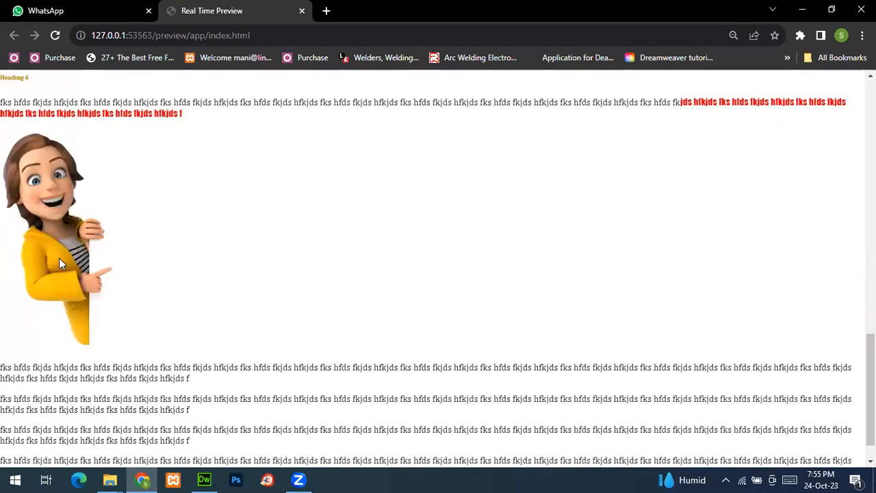
left_click(49, 197)
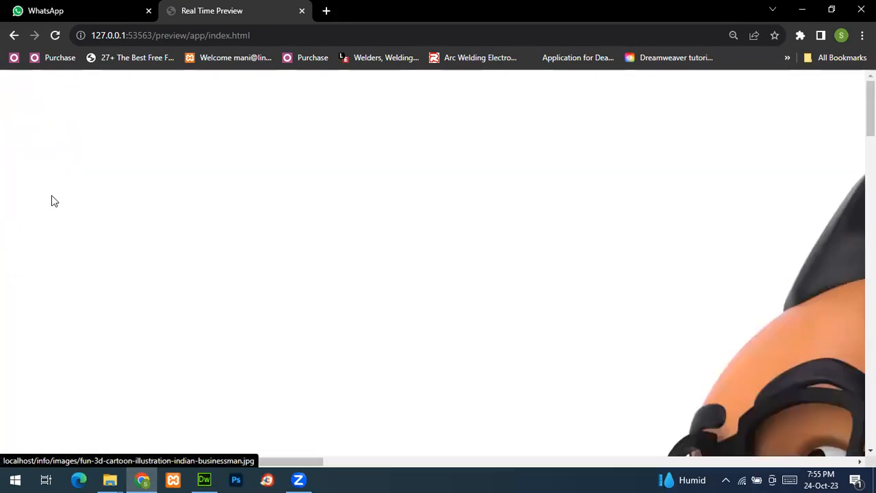
scroll(489, 287, "down", 5)
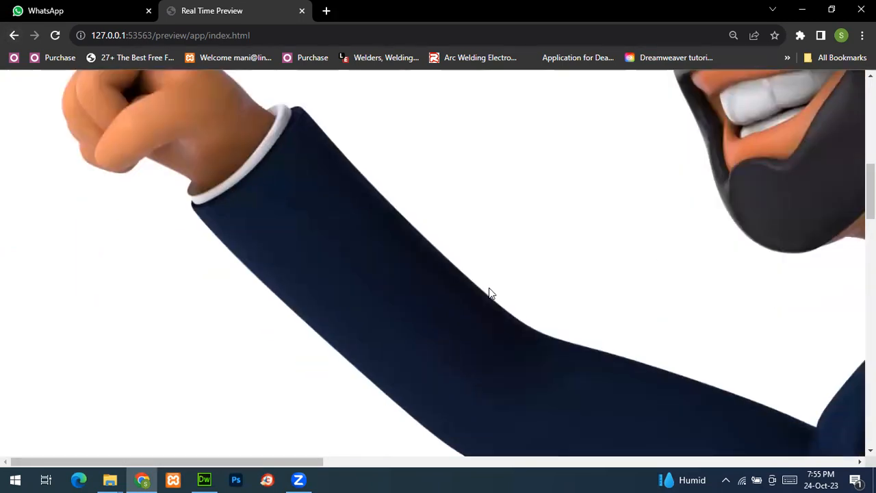
left_click(14, 35)
scroll(76, 325, "down", 1)
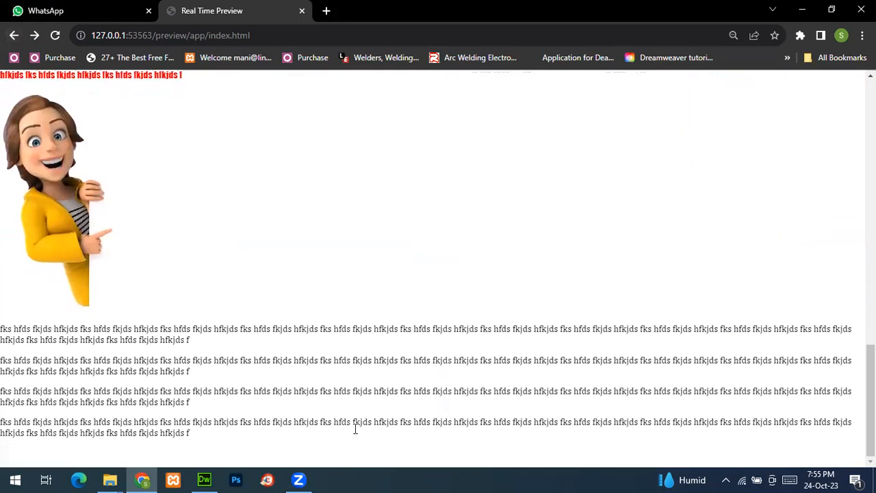
Switch to Dreamweaver, add paragraphs "d kjdsf dsj gfjdsf gdsf gjds gfjdfjdej fjewrhehrkewrewk hrvewrewjrh ewkrhewkj hvrewrew" and "rewrewrewrewrewrewr" below the girl image and save the page.
left_click(203, 479)
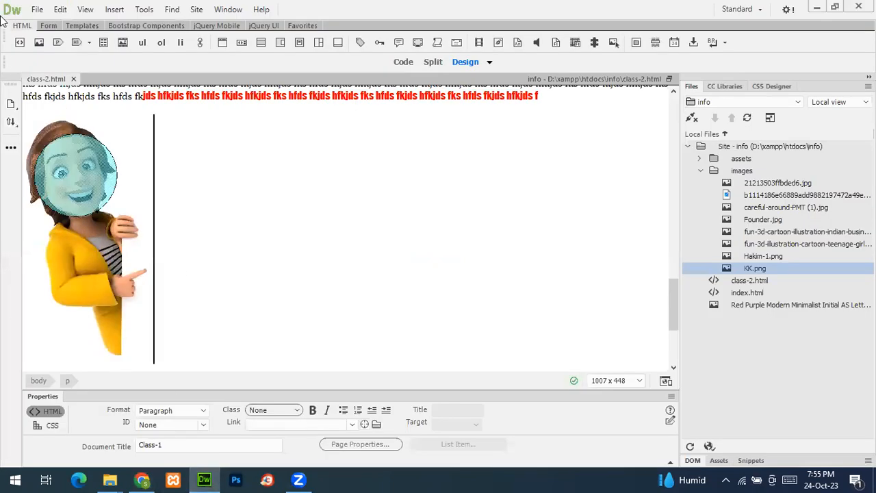
scroll(77, 129, "down", 1)
key("Return")
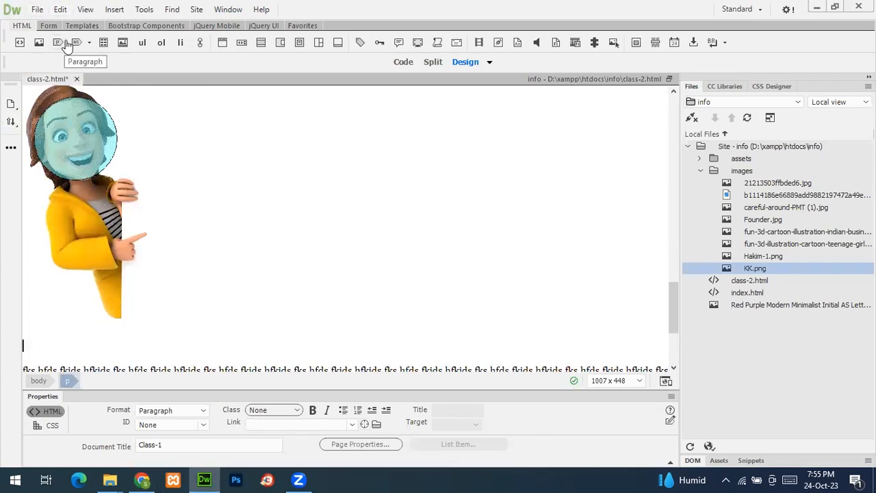
type("d kjdsf dsj gfjdsf gdsf gjds gfjdfjdej fjewrhehrkewrewk hrvewre")
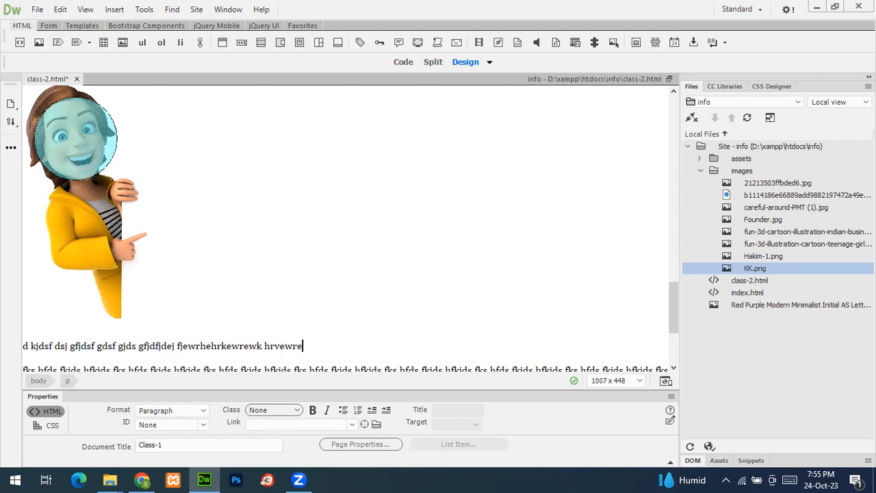
type("wjrh ewkrhewkj hvrewrew")
key("Return")
type("rewrewrewrewrewr")
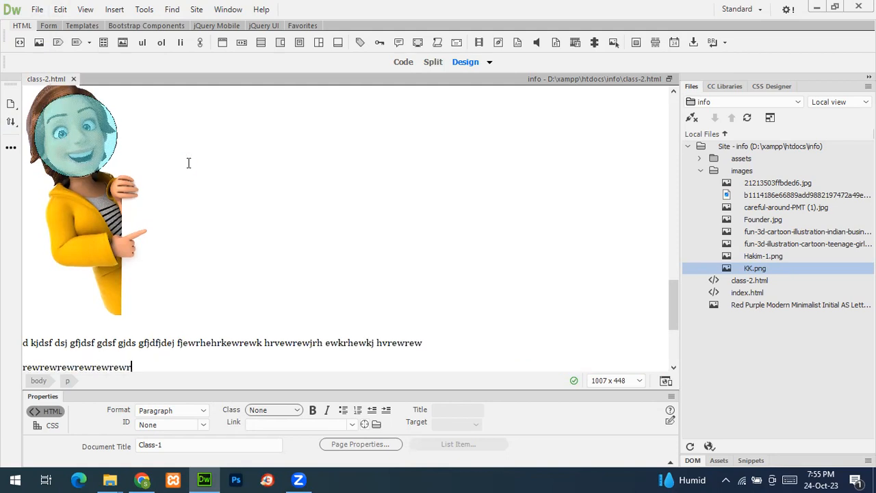
Try Heading 1 on the "d kjdsf dsj" paragraph below the girl image and finally format it as Heading 4.
scroll(104, 308, "down", 2)
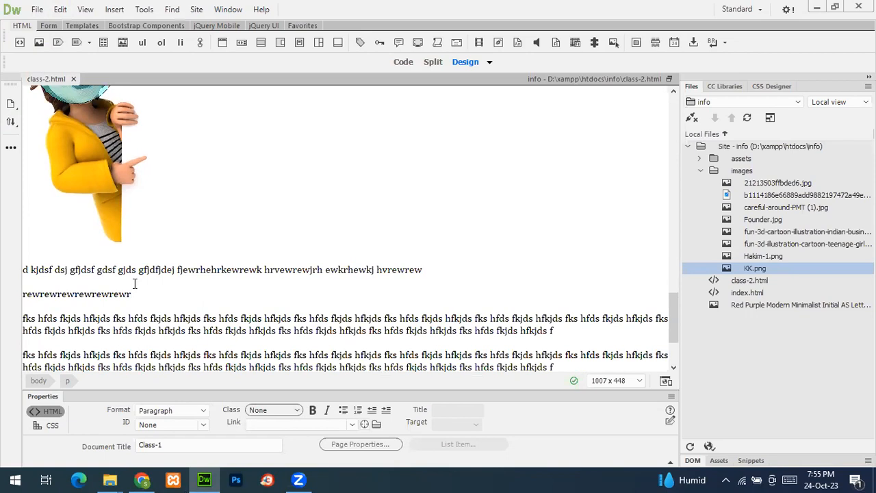
scroll(60, 203, "up", 1)
scroll(60, 204, "up", 1)
scroll(60, 204, "up", 3)
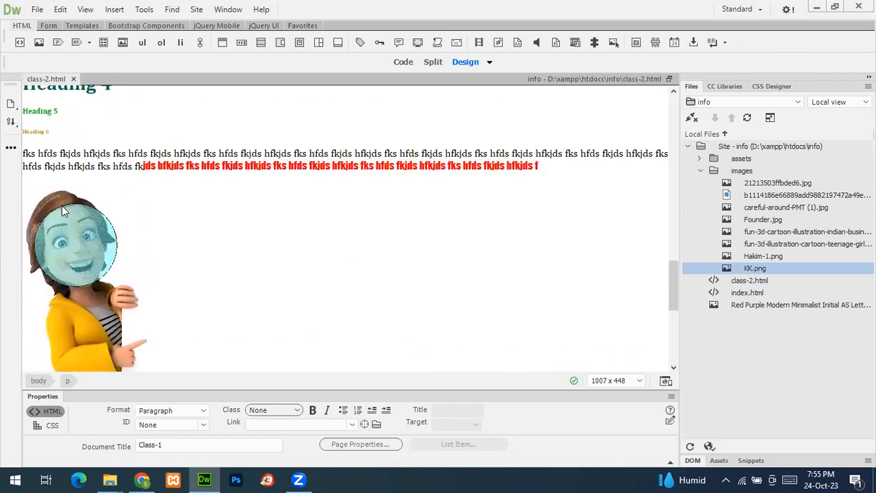
scroll(82, 260, "down", 4)
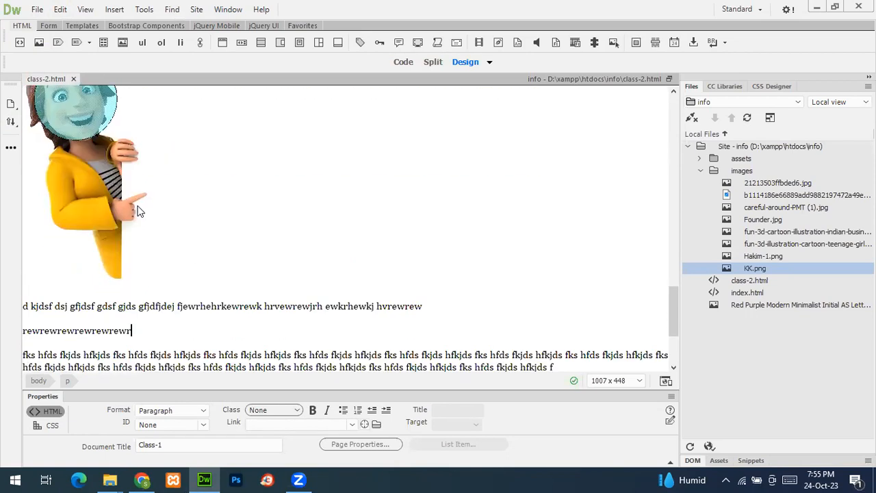
left_click_drag(60, 306, 318, 306)
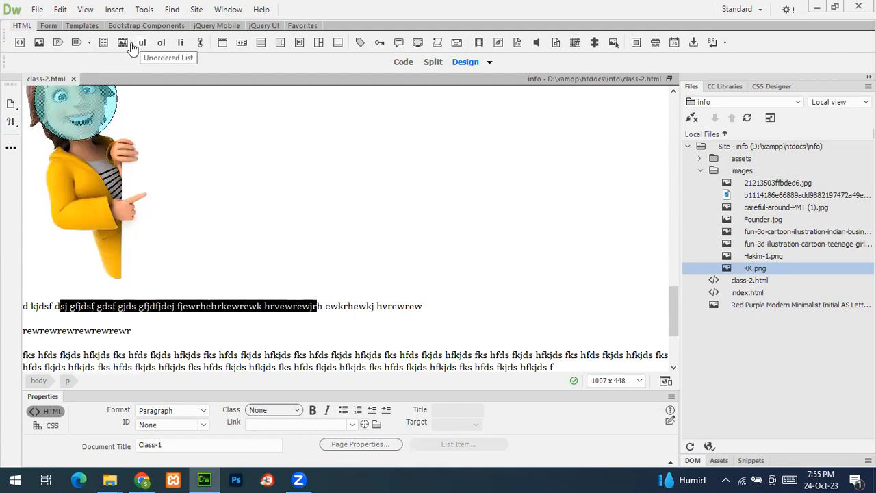
left_click(89, 43)
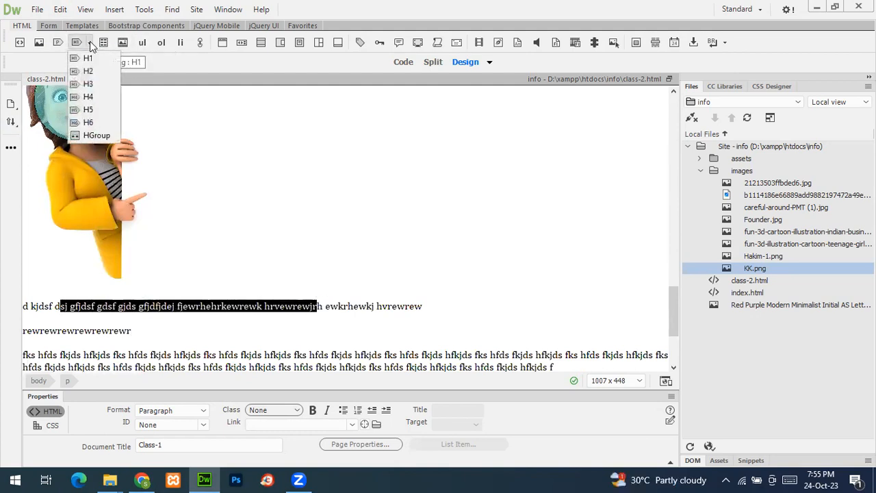
left_click(190, 411)
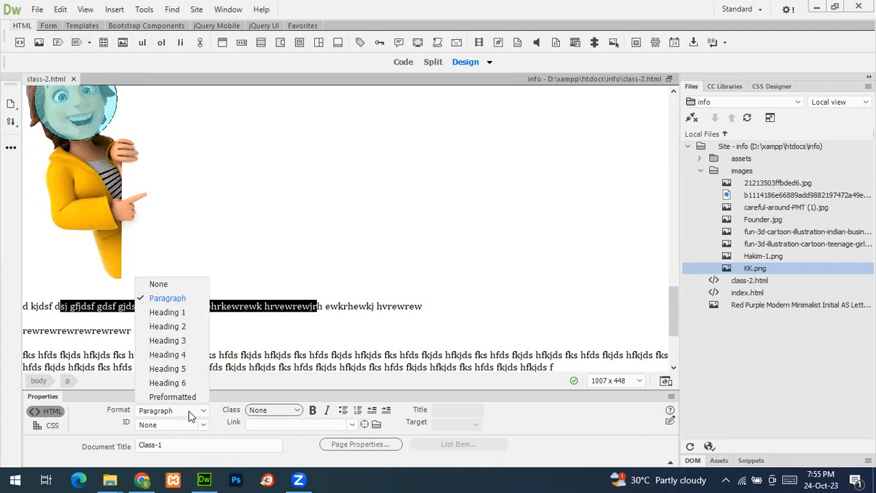
left_click(190, 414)
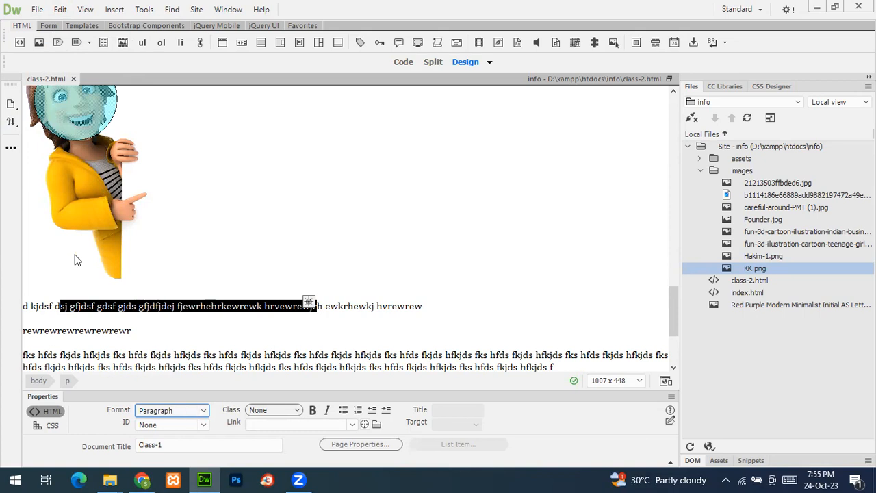
left_click(89, 43)
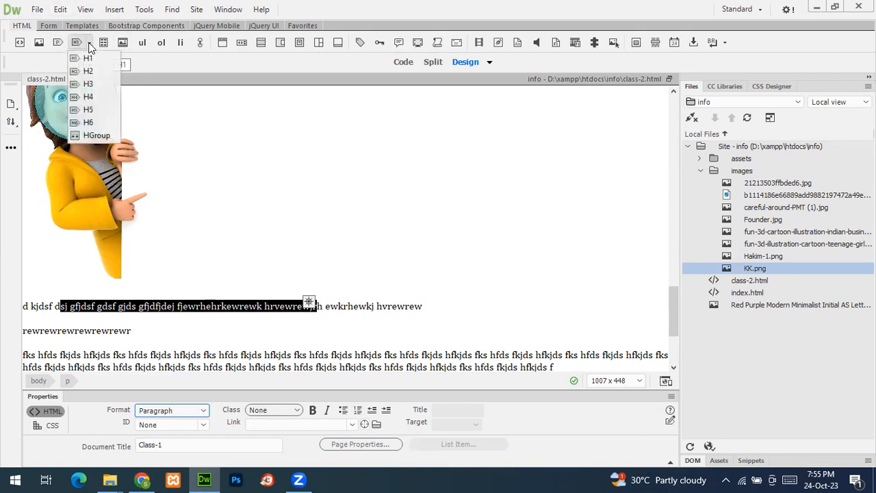
left_click(90, 59)
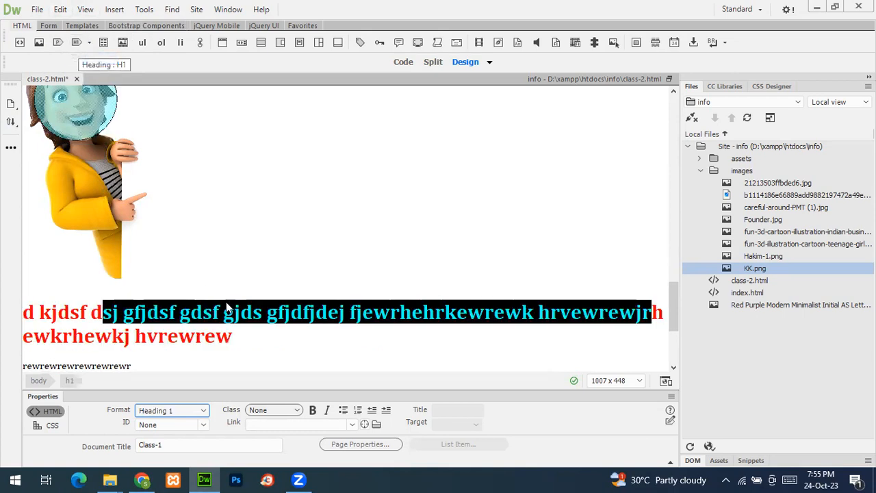
left_click(89, 43)
left_click(103, 103)
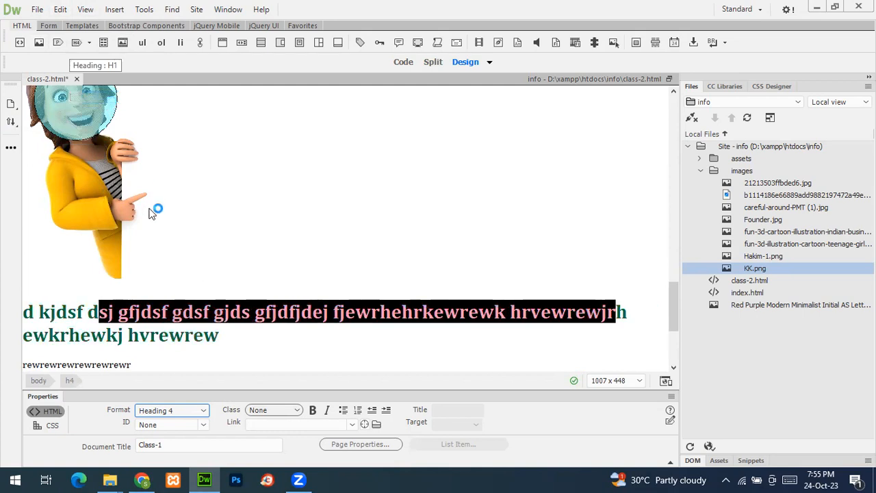
Add a Heading 1 line reading "djdkd" below the "rewrewrewrewrewrewr" paragraph and save the page.
scroll(106, 238, "down", 4)
left_click(147, 221)
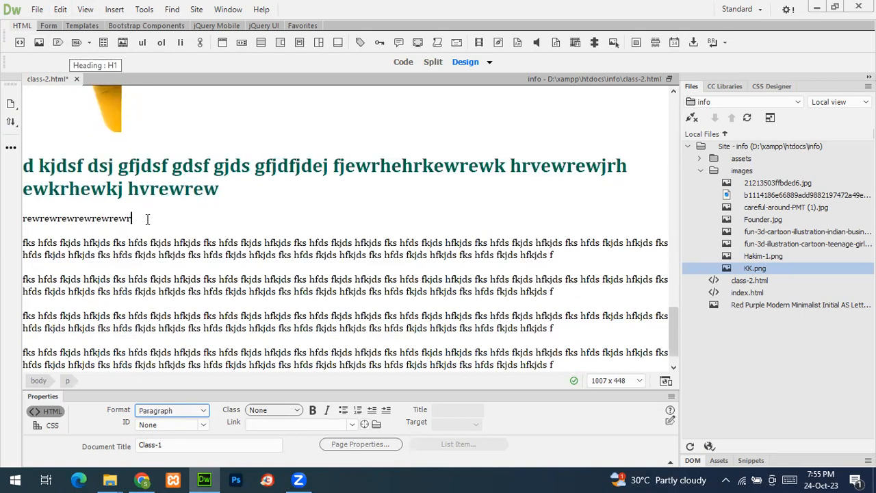
key("Return")
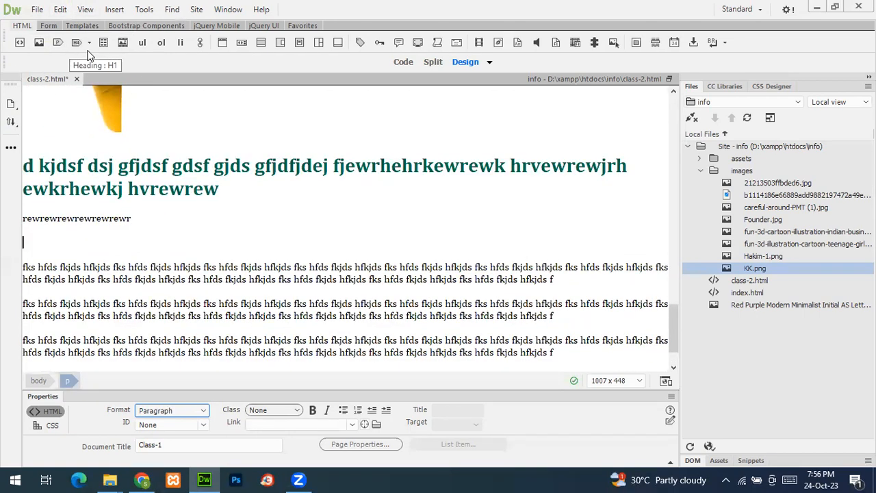
left_click(89, 43)
left_click(93, 54)
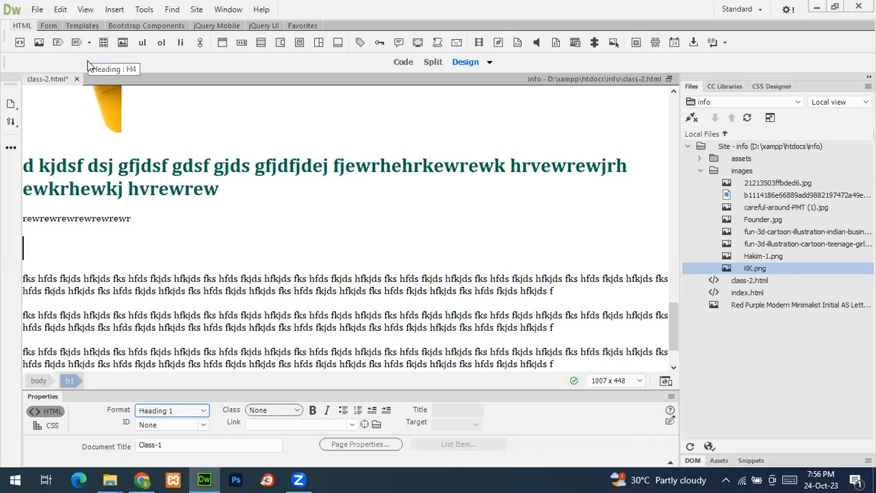
type("djdkd")
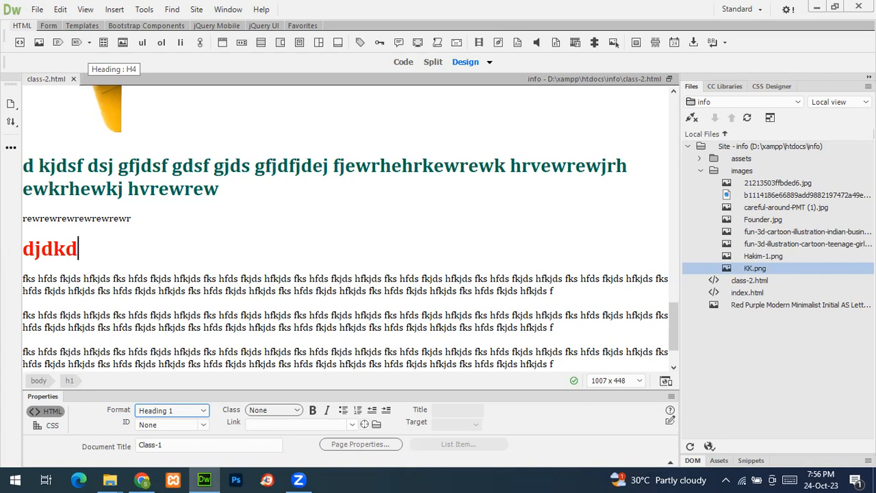
left_click(114, 9)
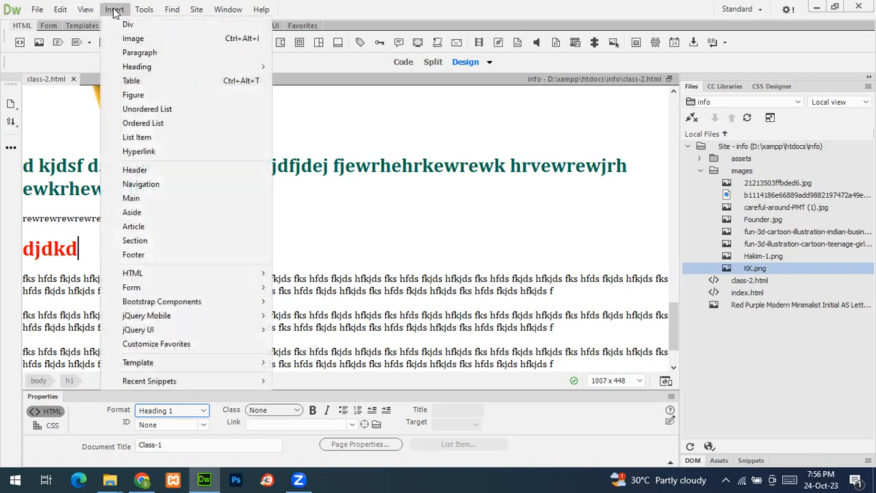
left_click(162, 67)
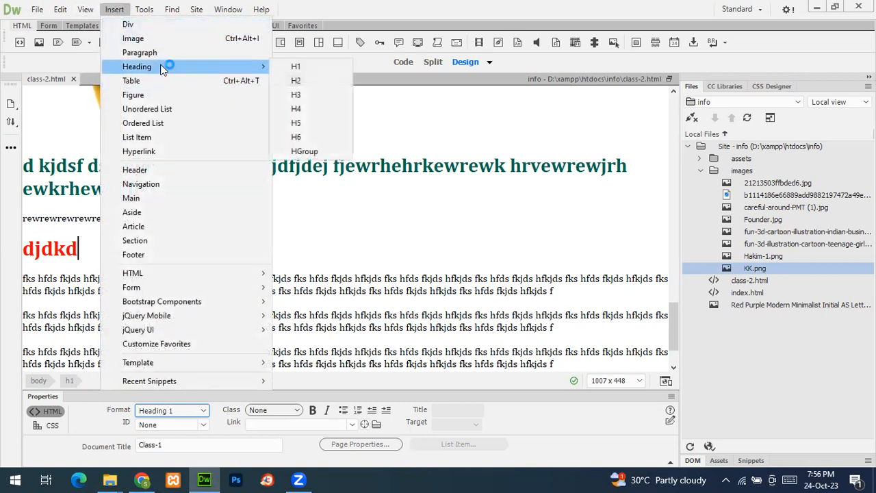
left_click(322, 225)
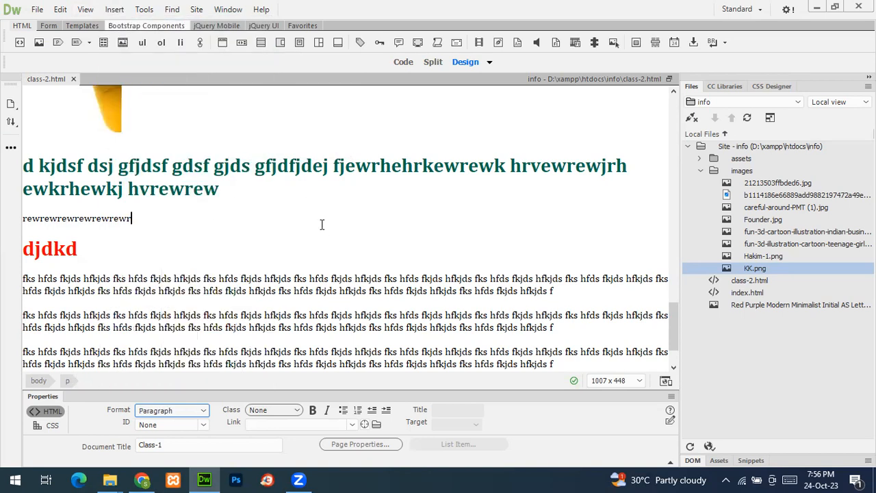
Insert a table with 3 rows and 3 columns on a new line below the "djdkd" heading and save the page.
left_click(171, 251)
key("Return")
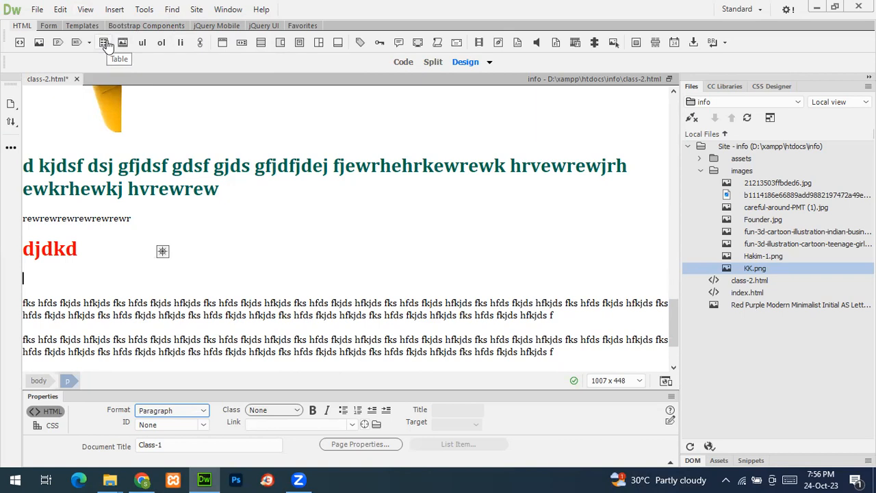
left_click(101, 43)
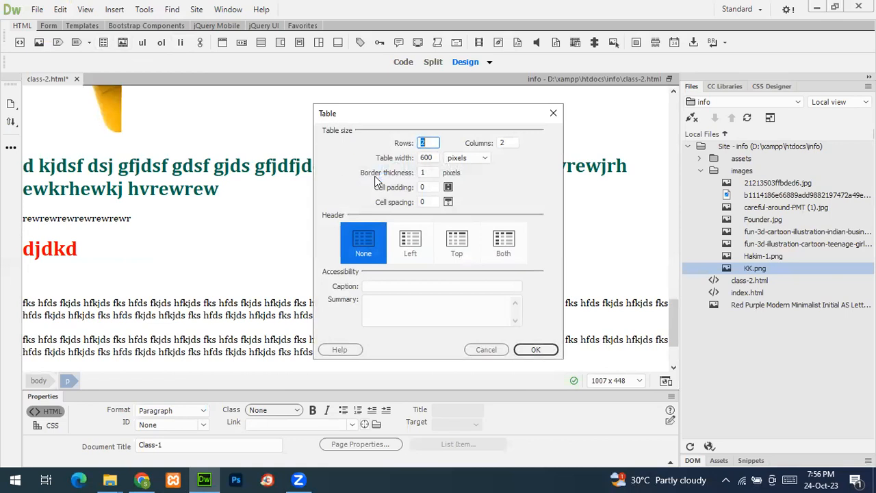
type("3")
key("Tab")
key("Return")
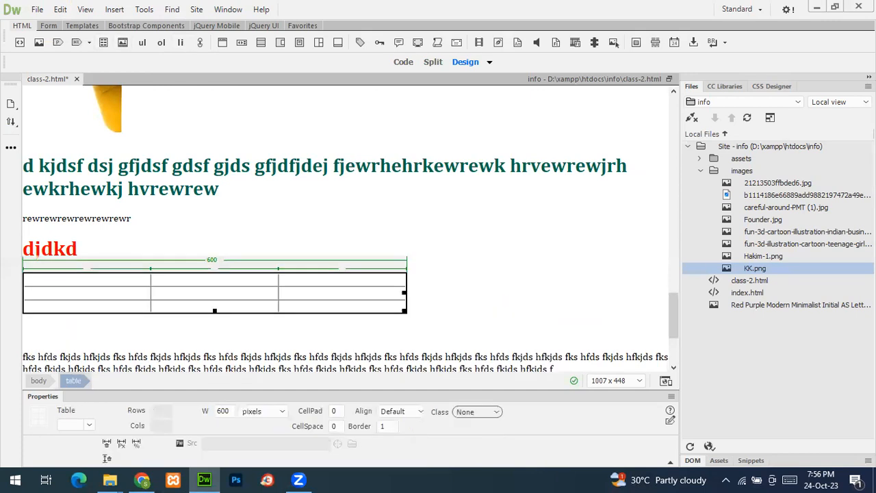
key("ctrl+s")
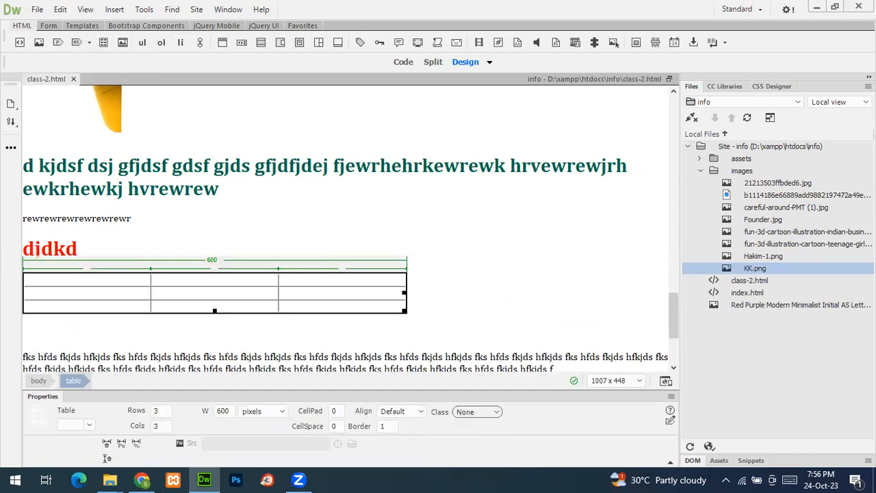
Switch to Chrome and examine the new headings and the table in the live preview.
left_click(143, 479)
scroll(418, 328, "down", 15)
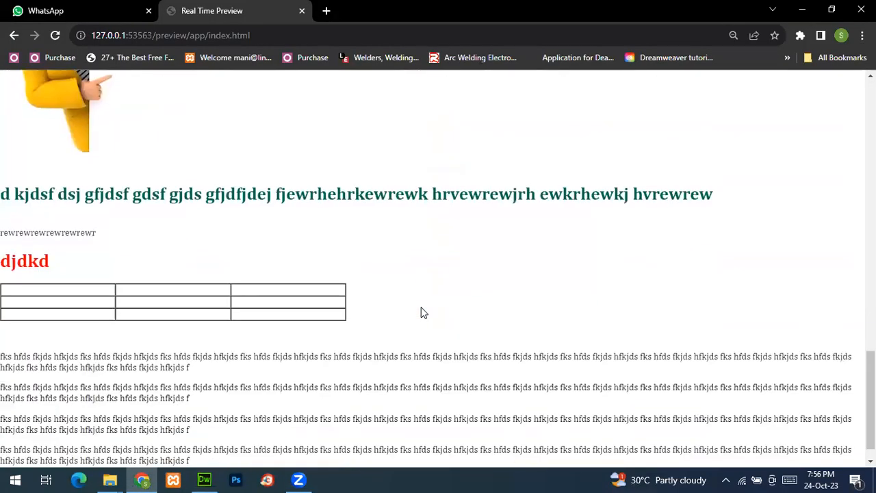
scroll(422, 313, "down", 1)
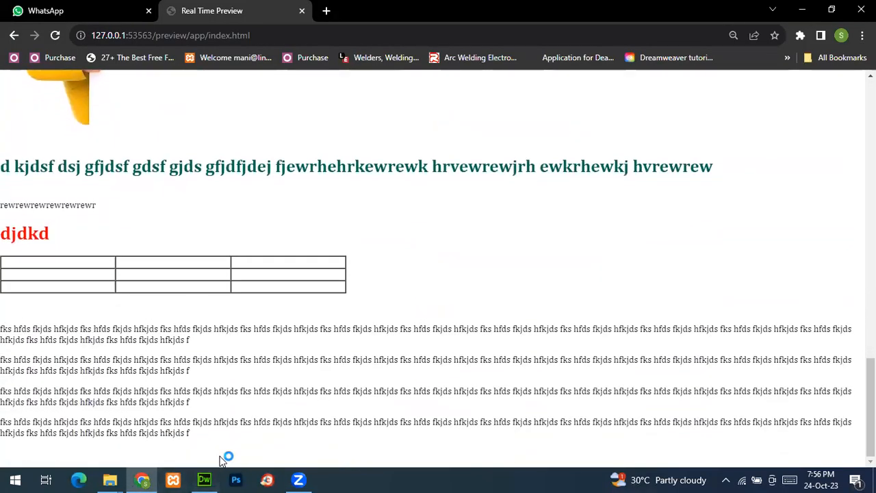
Switch back to Dreamweaver, set the table's alignment to Center and save the page.
left_click(204, 479)
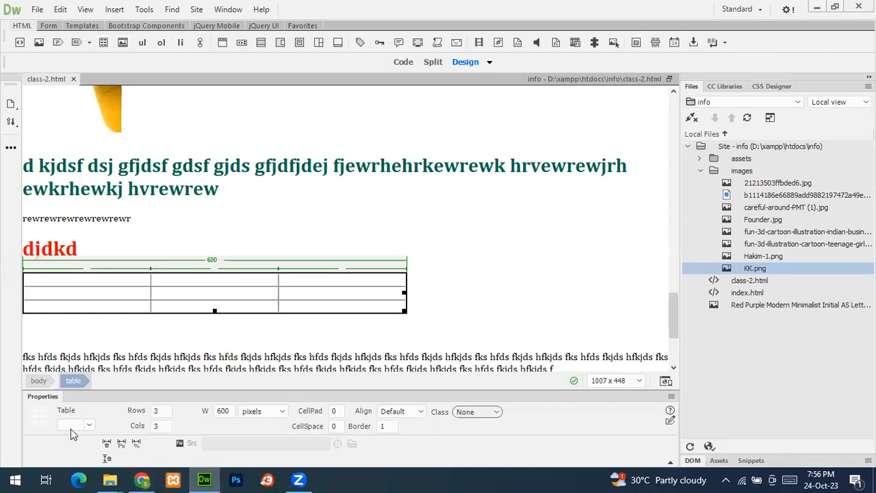
left_click(419, 411)
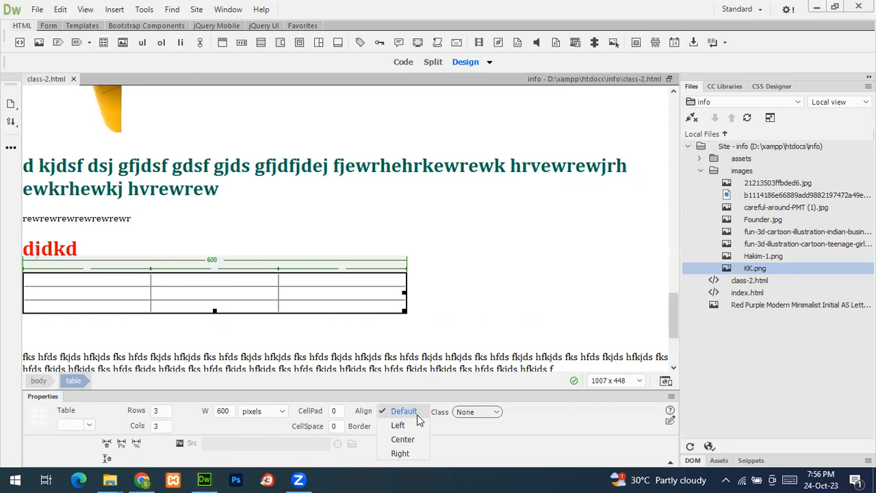
left_click(416, 439)
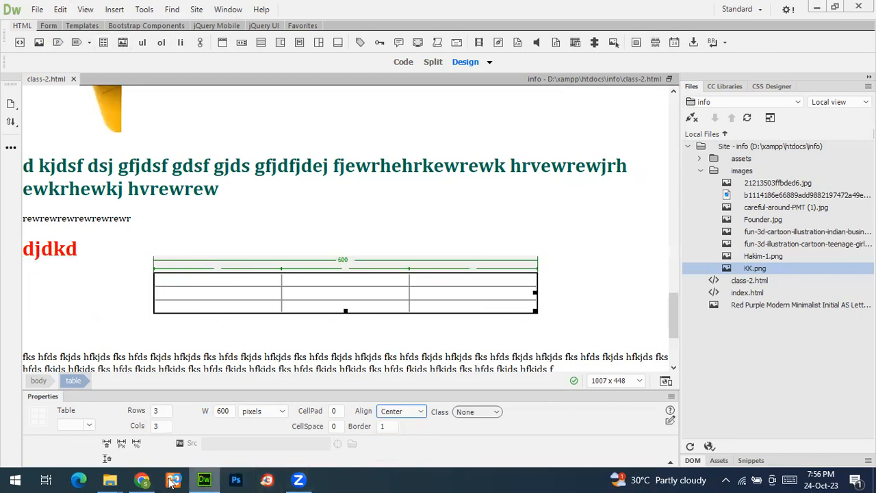
Switch to Chrome, check the table's alignment in the live preview, and return to Dreamweaver.
left_click(141, 480)
scroll(264, 332, "down", 15)
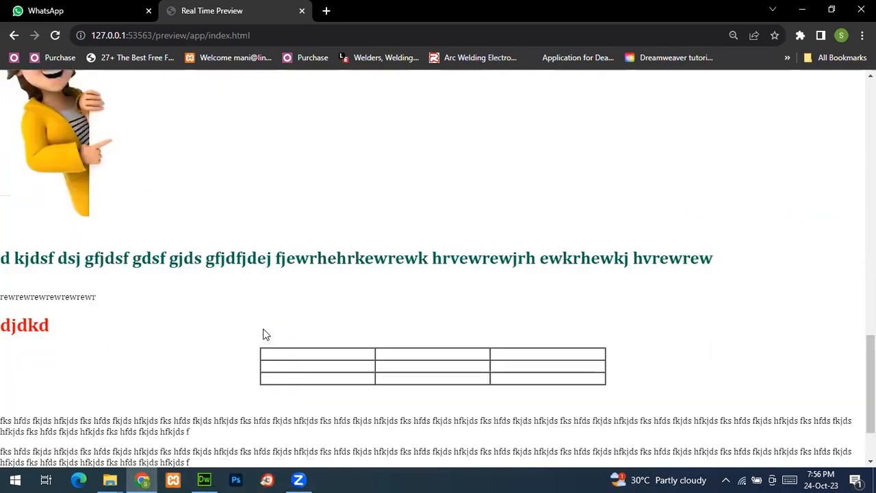
left_click(204, 479)
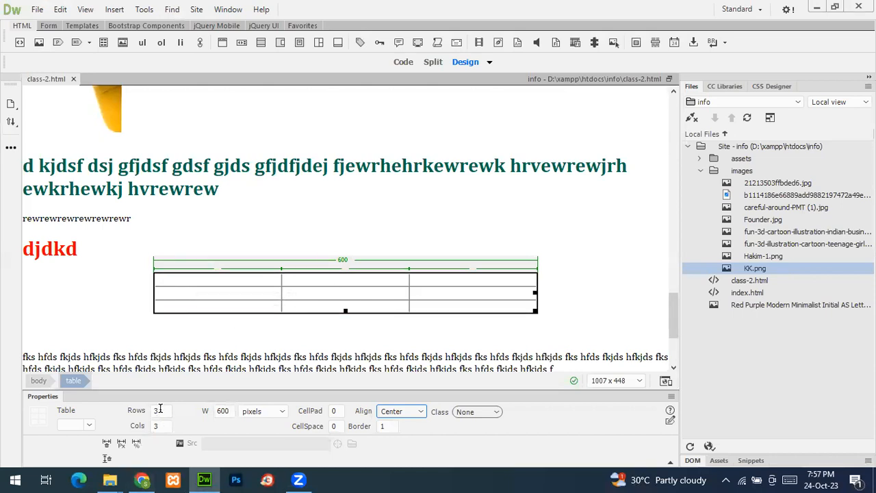
Examine the table's HTML source in Code view, from its table tag through its rows and cells, and return to Design view.
left_click(403, 62)
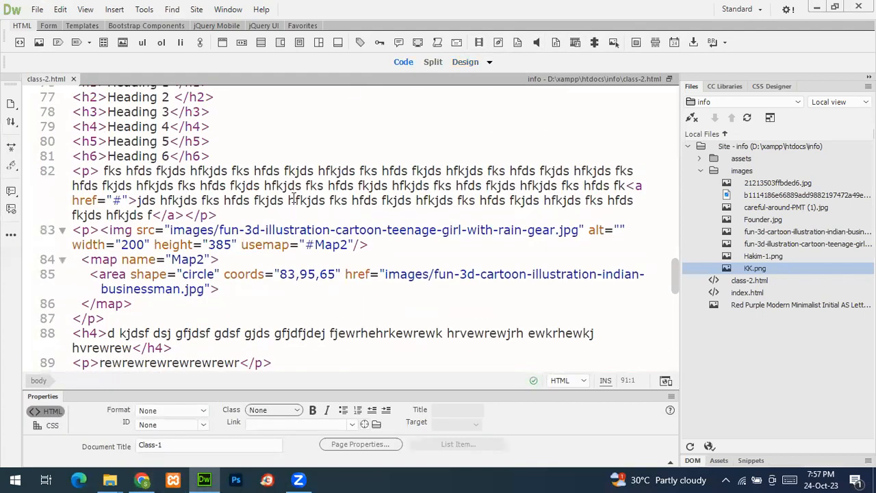
scroll(294, 197, "down", 4)
scroll(189, 157, "down", 5)
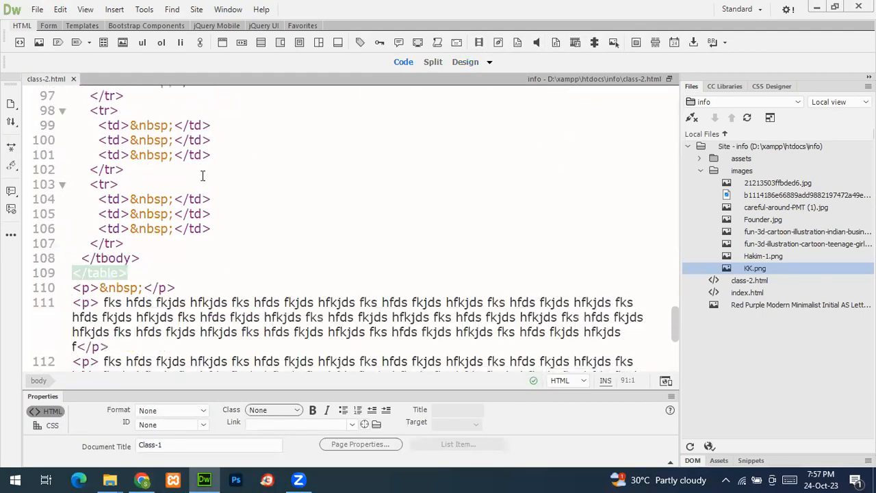
scroll(148, 160, "up", 3)
scroll(171, 187, "up", 3)
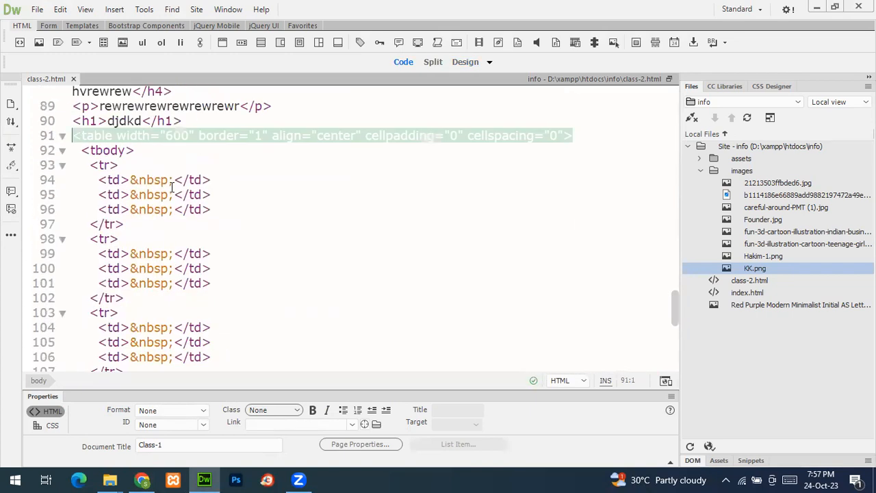
scroll(171, 187, "down", 3)
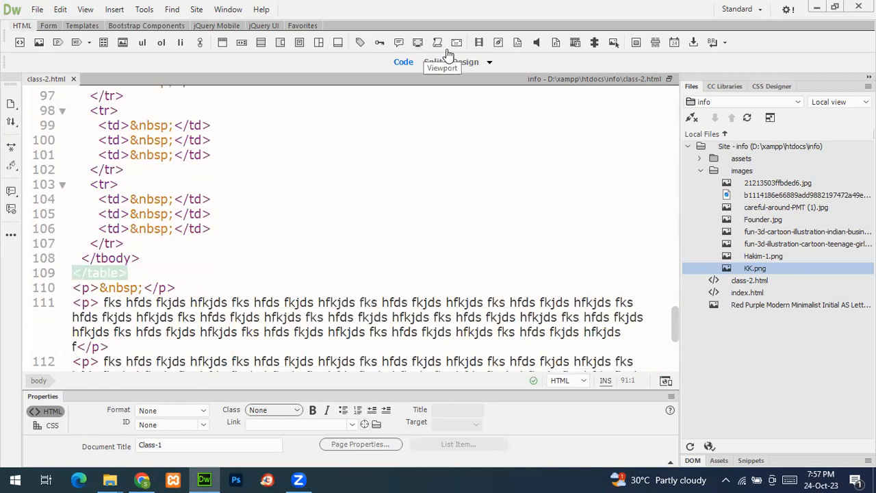
left_click(469, 65)
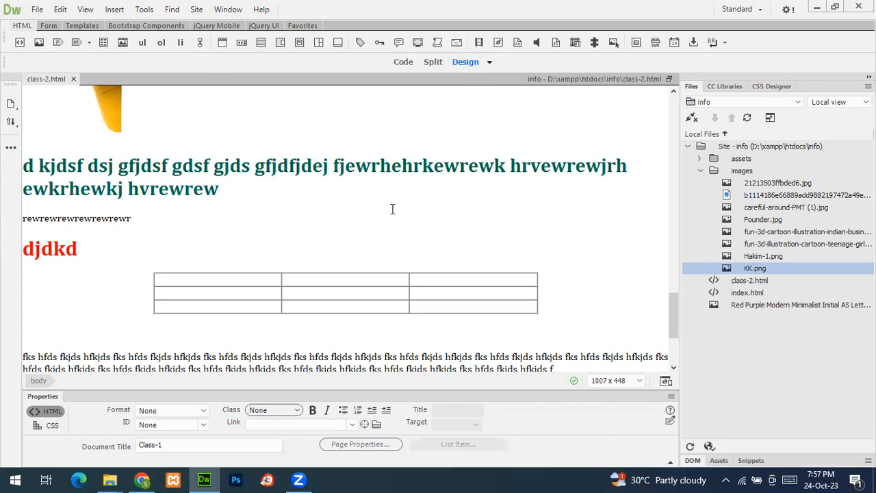
Select the table below the "djdkd" heading and set its number of rows to 10.
left_click(231, 285)
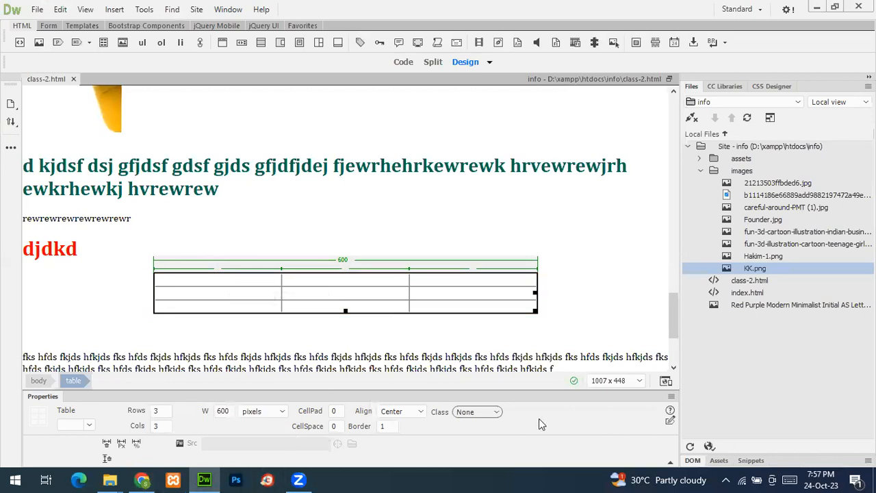
left_click(165, 411)
key("Return")
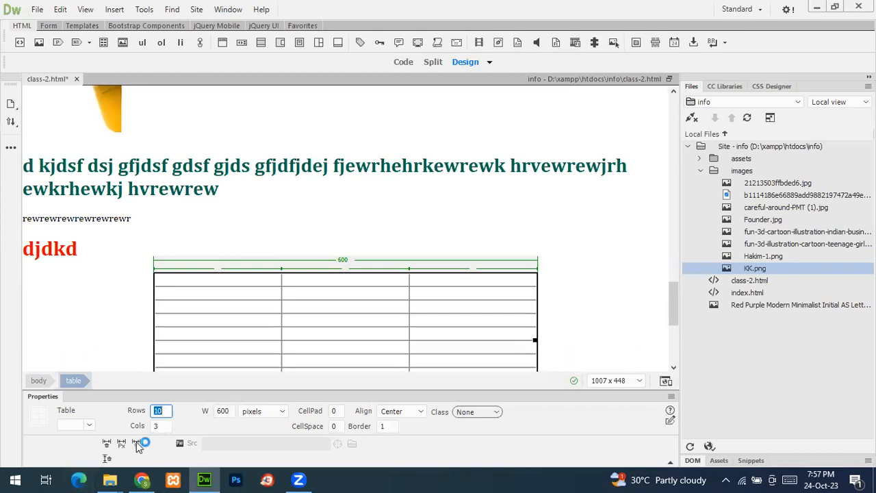
Set the table's columns to 10 and its rows to 5, and save the page.
left_click(161, 426)
double_click(161, 426)
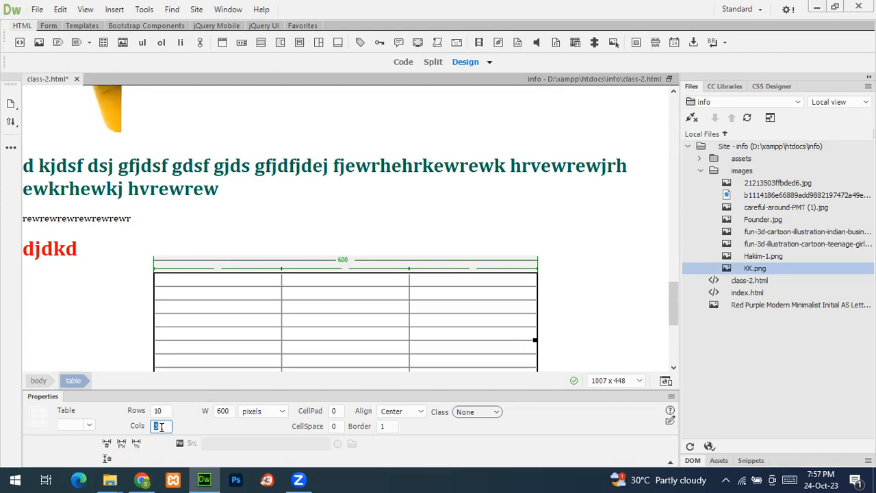
type("10")
key("Return")
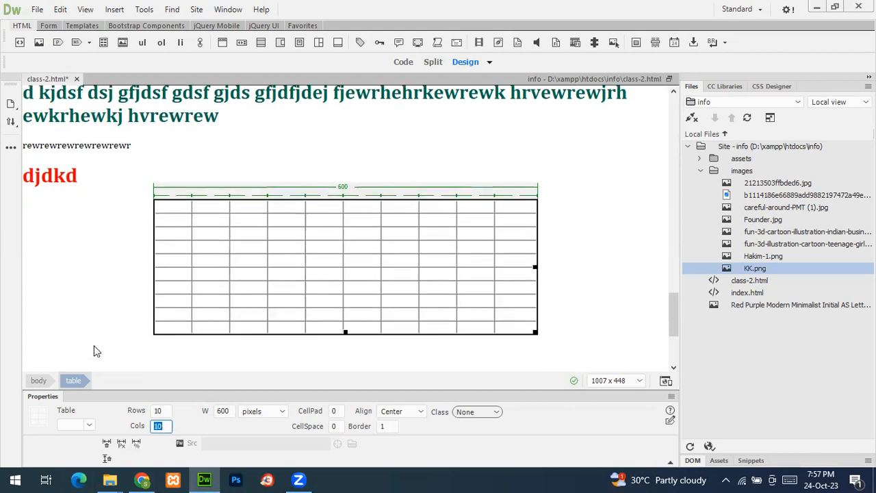
double_click(159, 411)
type("5")
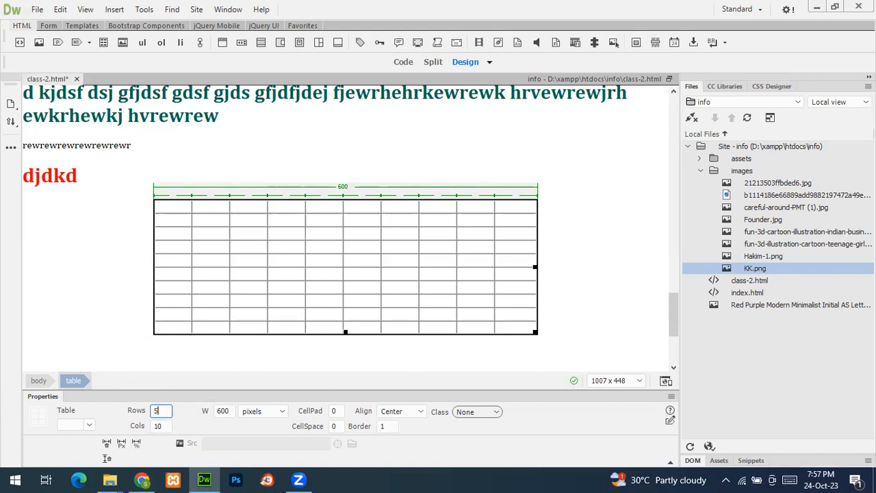
key("Return")
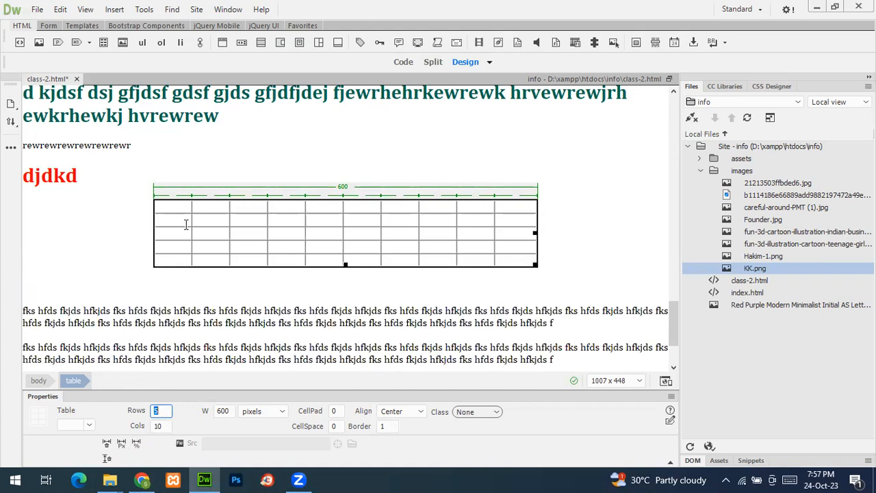
key("ctrl+s")
Set the width of the table below the "djdkd" heading to 800 pixels.
double_click(222, 409)
type("8")
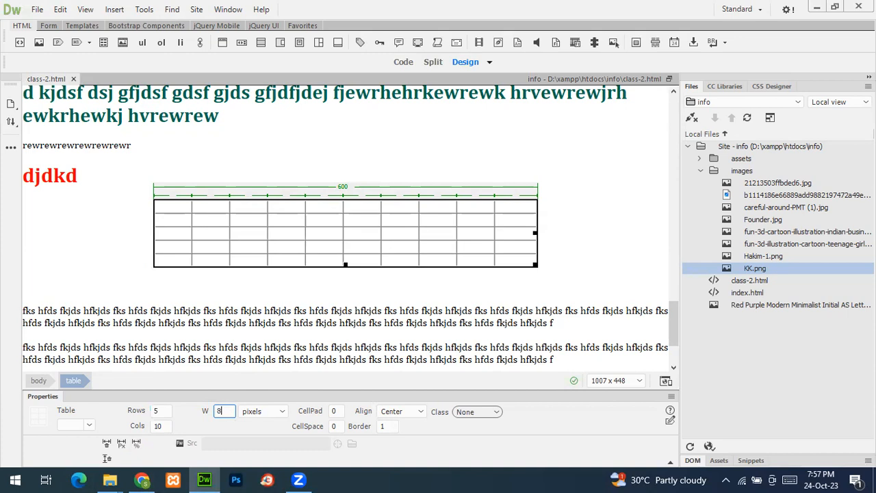
type("00")
key("Return")
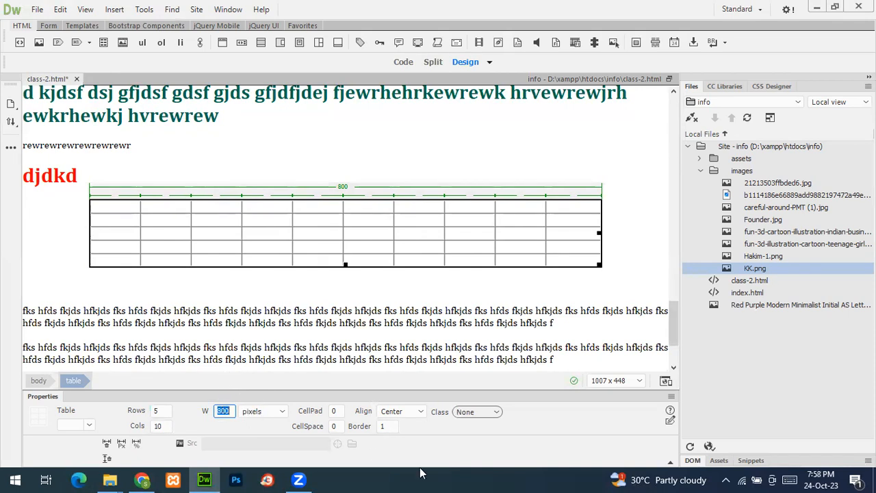
left_click(335, 410)
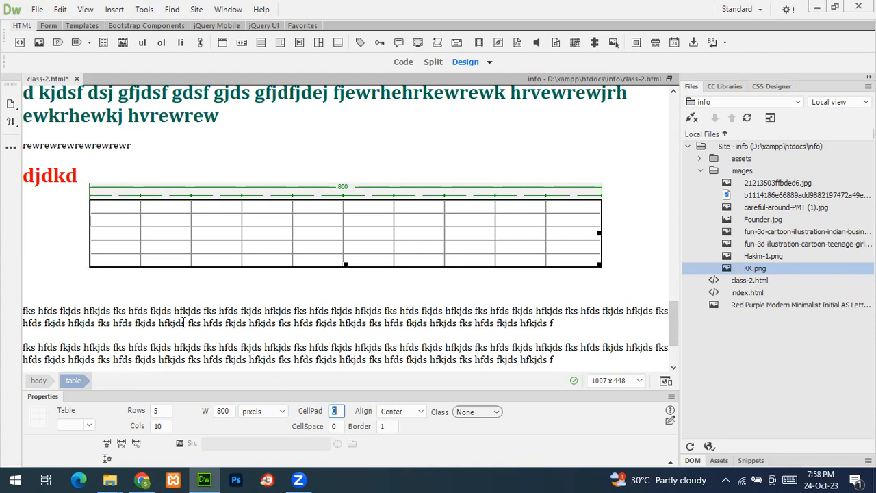
Enter "hjgjhg" and "\][\][]" in the first two cells of the table's second row and save the page.
left_click(100, 220)
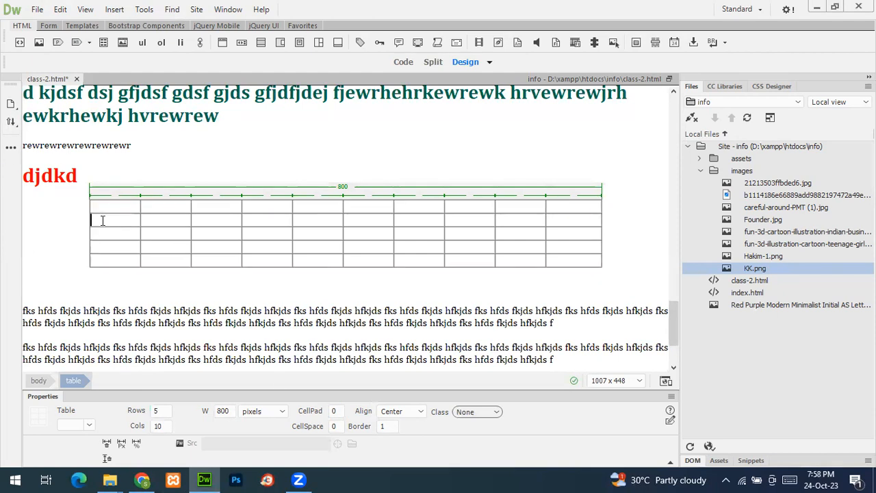
type("hjgjhg")
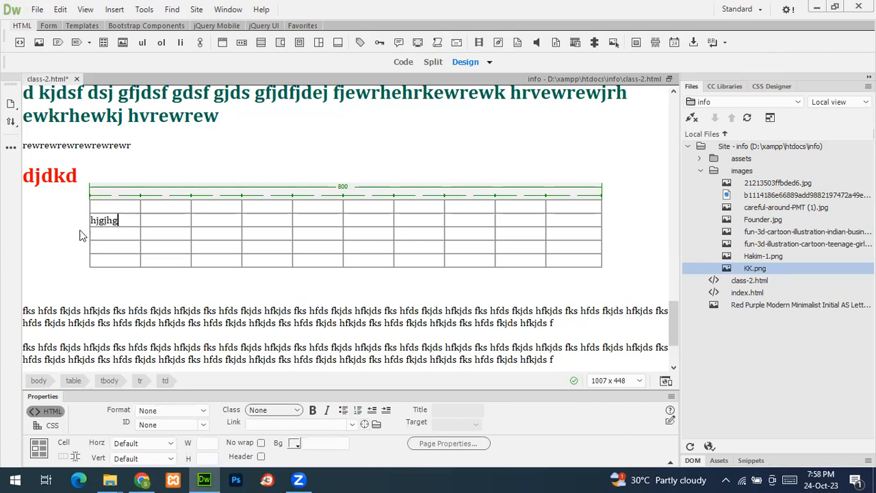
key("Tab")
type("\\][\\][]")
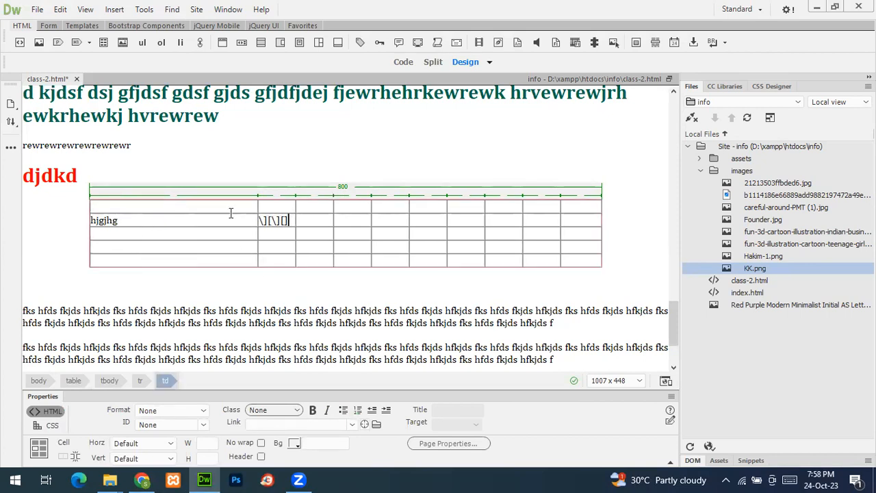
left_click(35, 10)
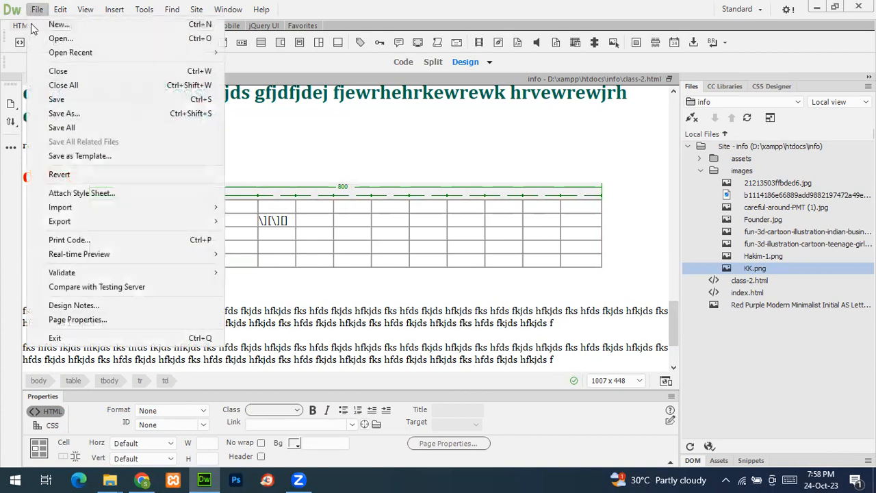
left_click(60, 100)
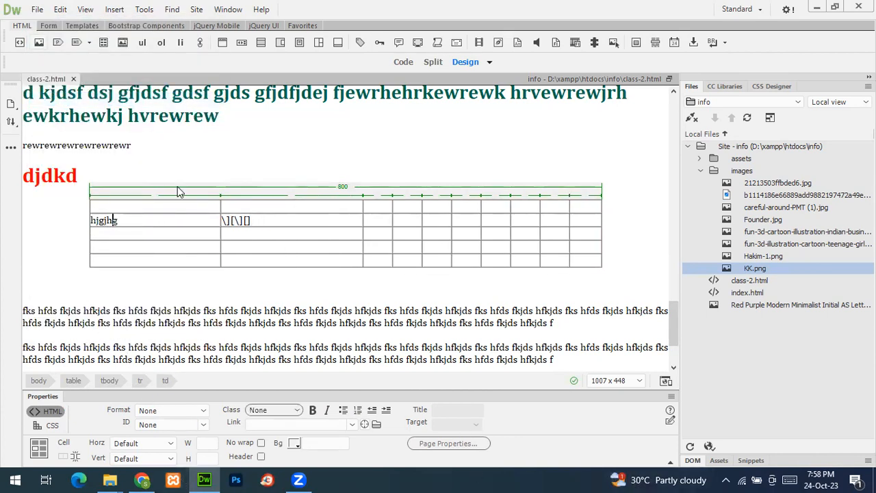
Select the table and try a cell padding of 5 and of 10, checking the effect around the "hjgjhg" text.
left_click(168, 227)
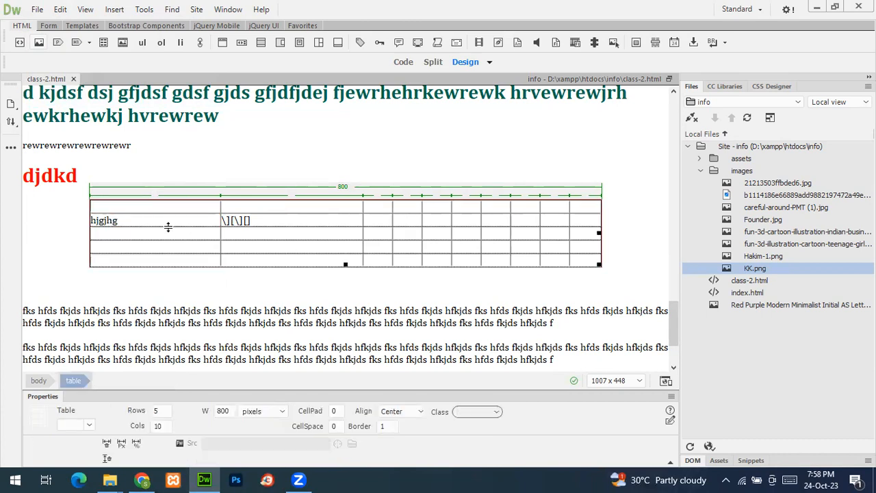
left_click(334, 410)
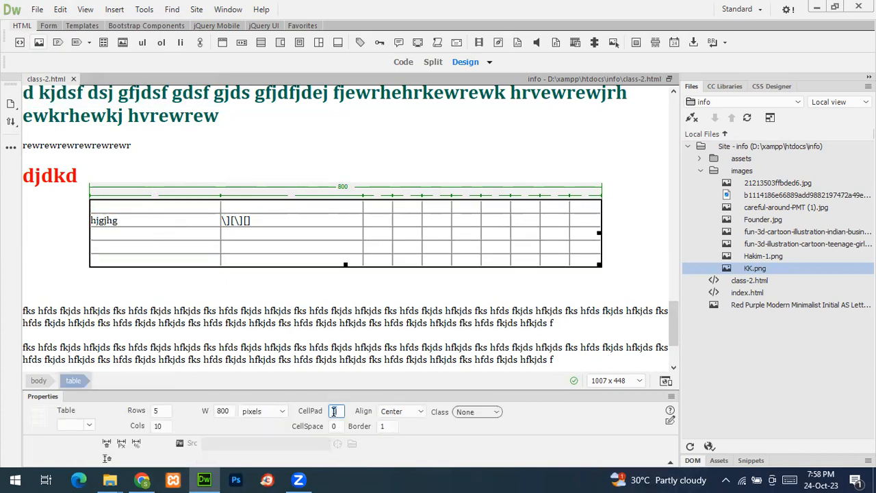
key("Return")
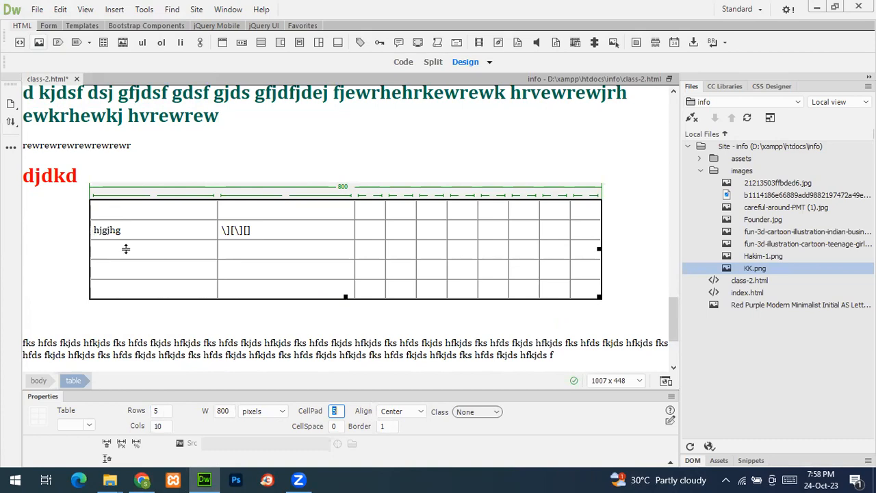
type("10")
key("Return")
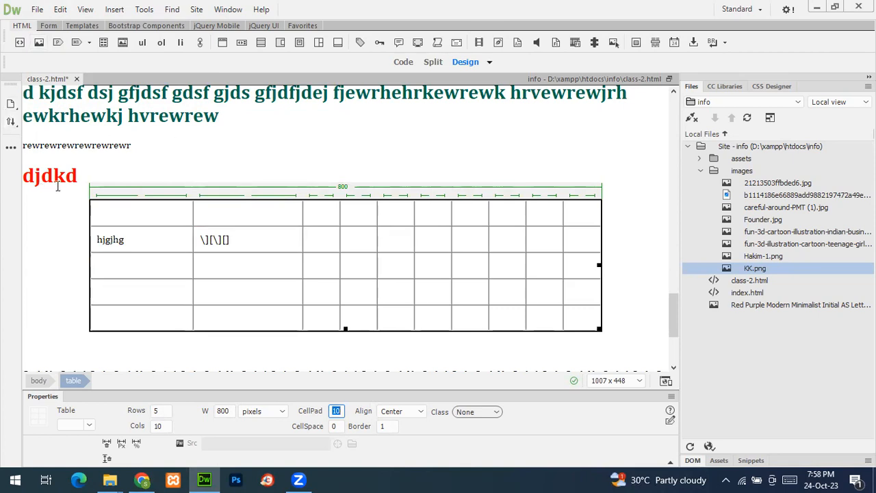
left_click_drag(98, 240, 150, 234)
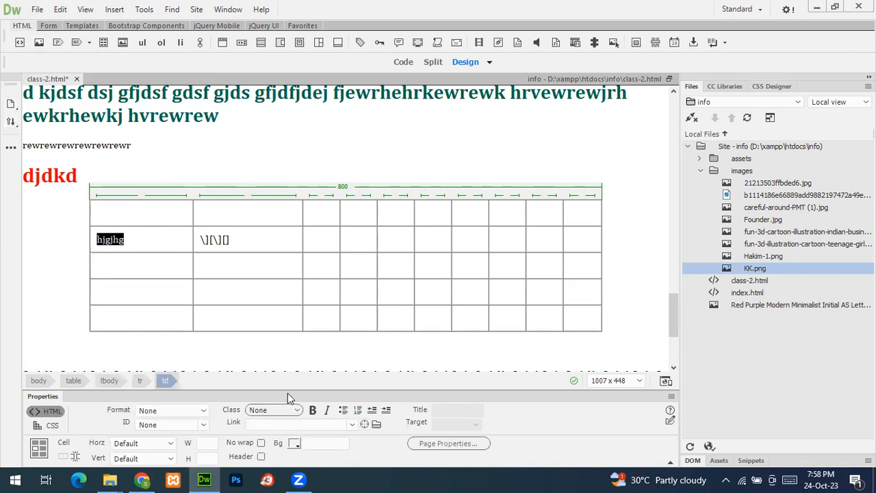
Select the whole table and reset its cell padding to 0.
left_click(174, 279)
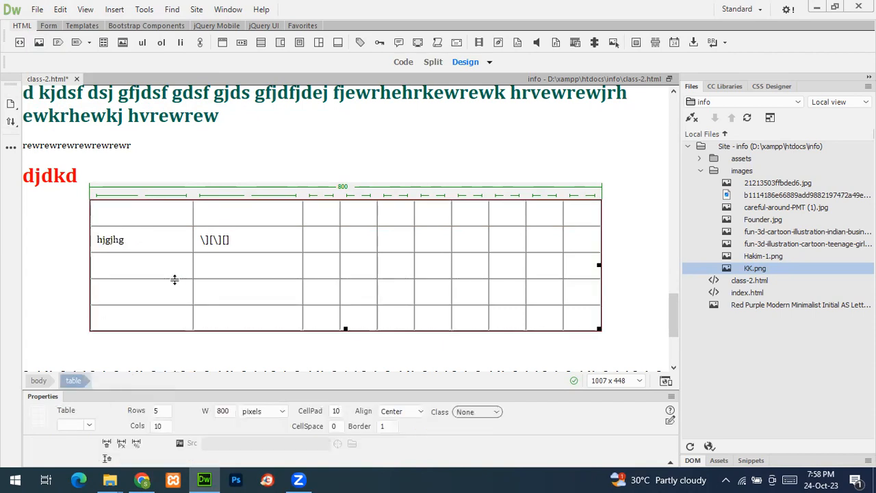
double_click(336, 410)
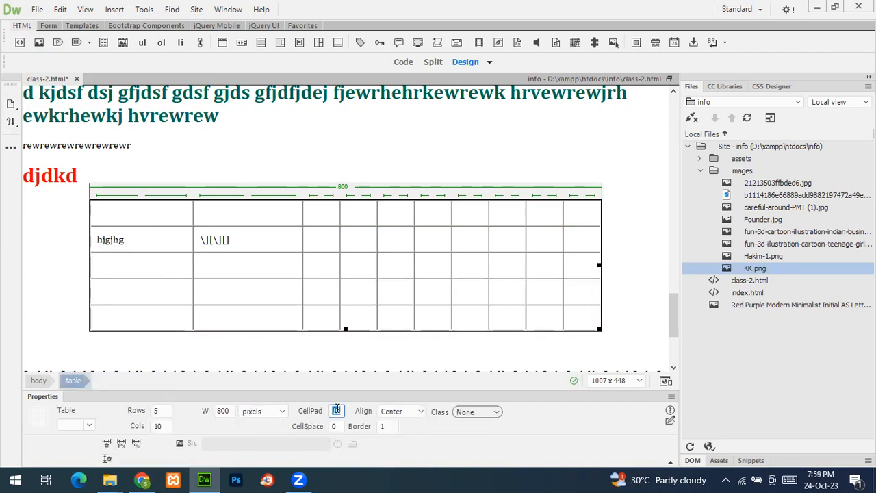
type("0")
key("Return")
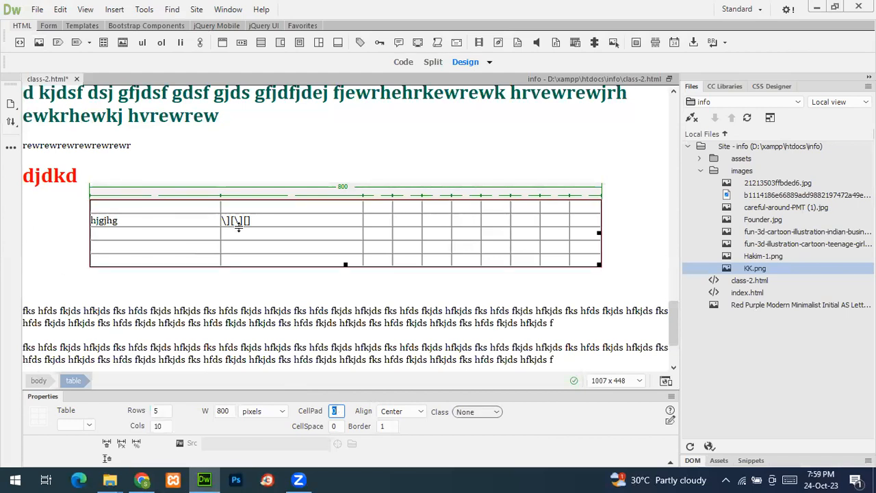
Set the table's cell spacing to 10.
left_click(336, 425)
double_click(335, 426)
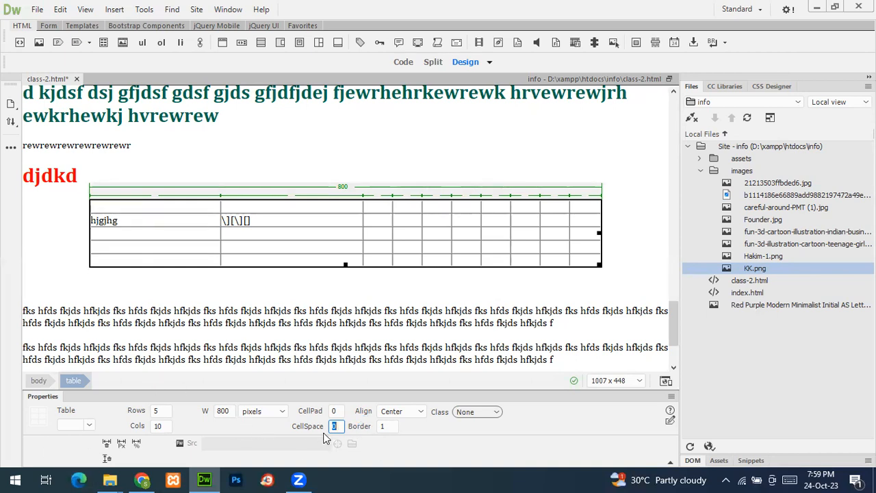
type("1")
key("Return")
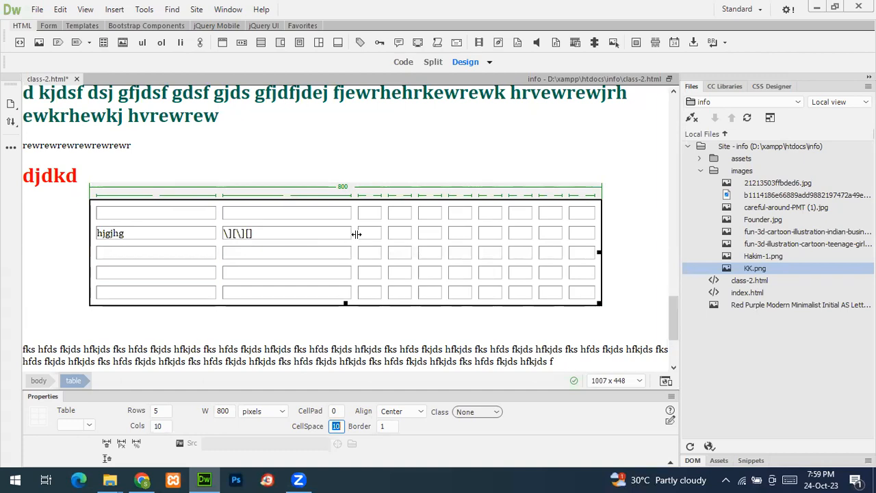
Select all the table's cells, give them the light red background colour #F89D9F and save the page.
left_click(581, 217)
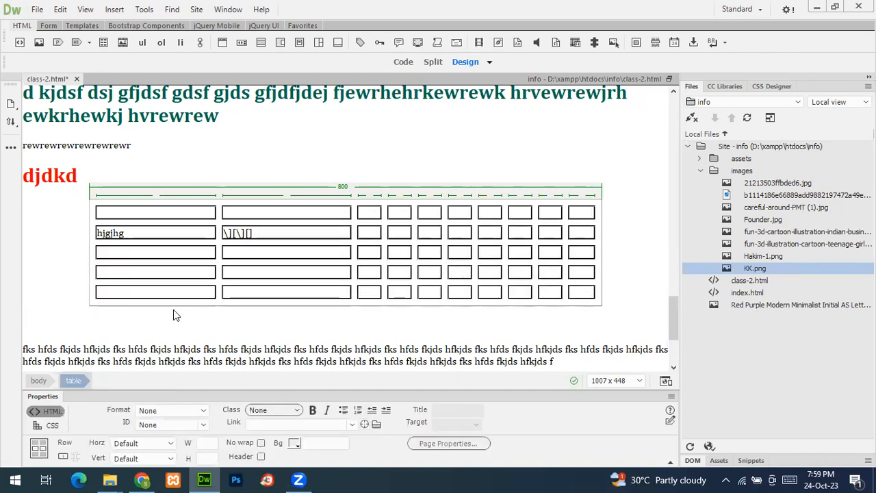
left_click(295, 443)
left_click_drag(328, 357, 367, 313)
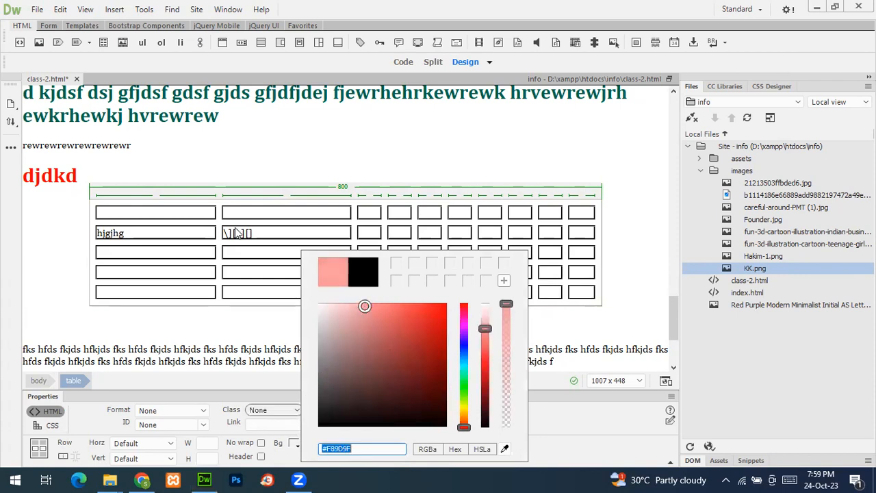
left_click(238, 234)
left_click(538, 171)
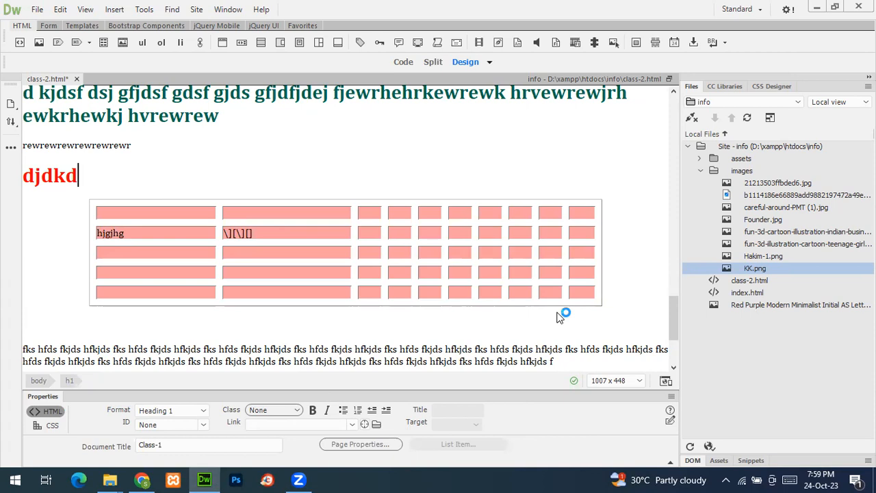
key("ctrl+s")
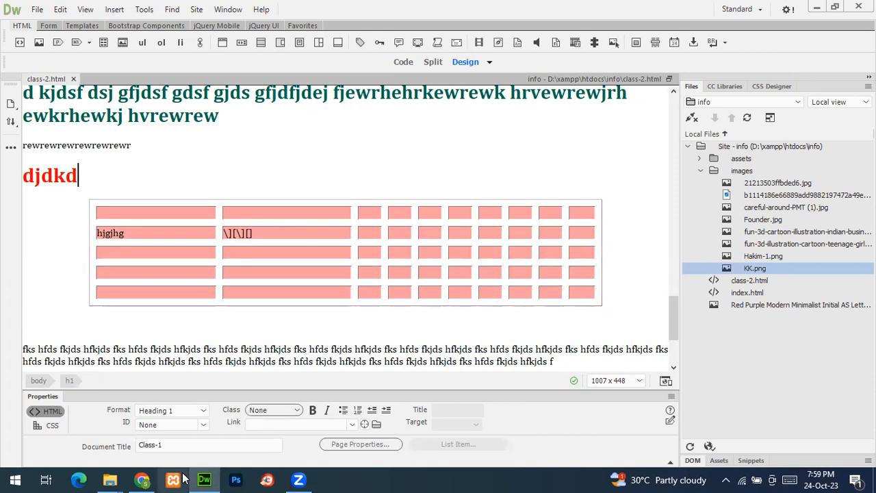
Switch to Chrome, check the table's cell spacing and background colour in the live preview, and return to Dreamweaver.
left_click(142, 479)
scroll(280, 327, "down", 5)
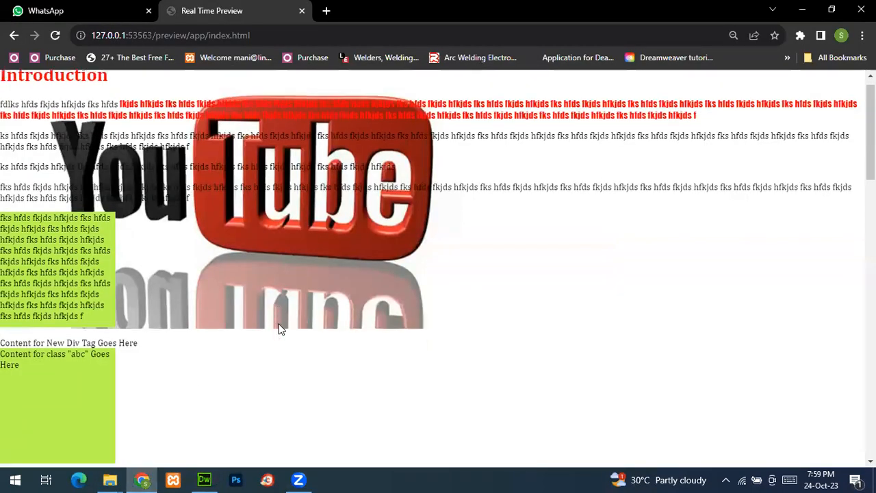
scroll(281, 327, "down", 6)
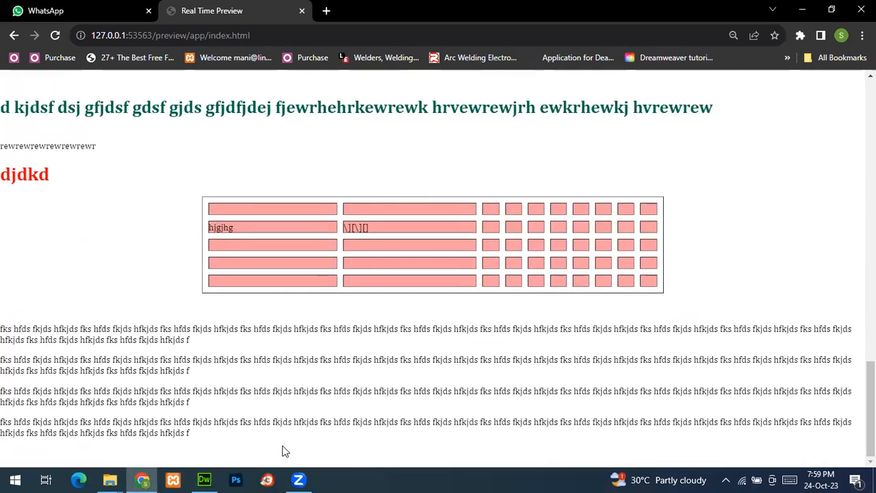
left_click(204, 479)
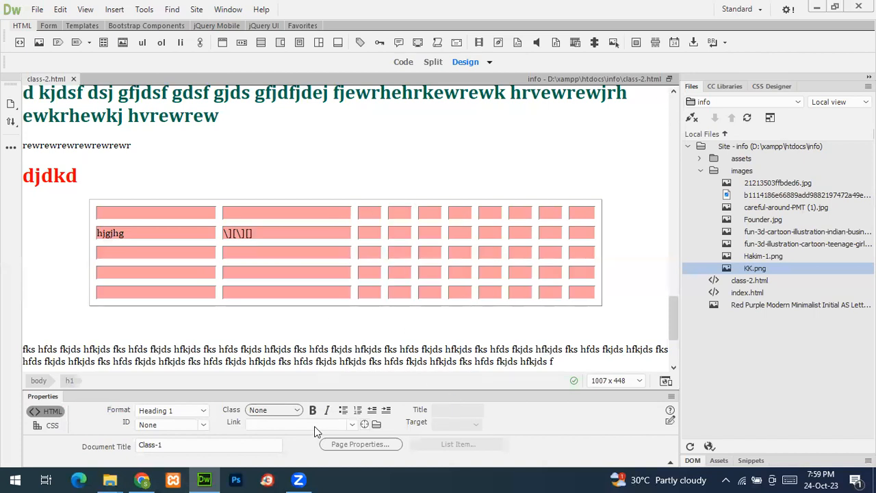
Select the whole table, set its border to 0 and save the page.
left_click(161, 274)
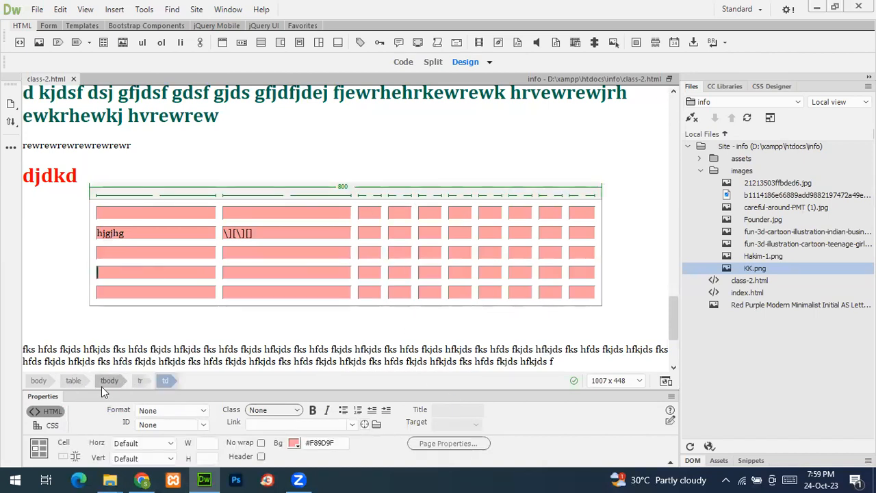
left_click(75, 380)
double_click(387, 426)
type("0")
key("Return")
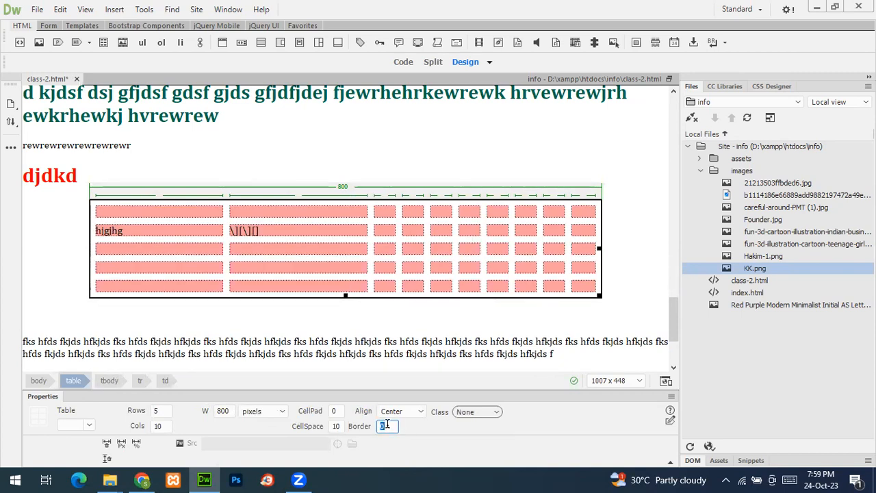
Switch to Chrome, inspect the borderless table in the live preview by highlighting its cells, and return to Dreamweaver.
left_click(142, 479)
scroll(437, 338, "down", 15)
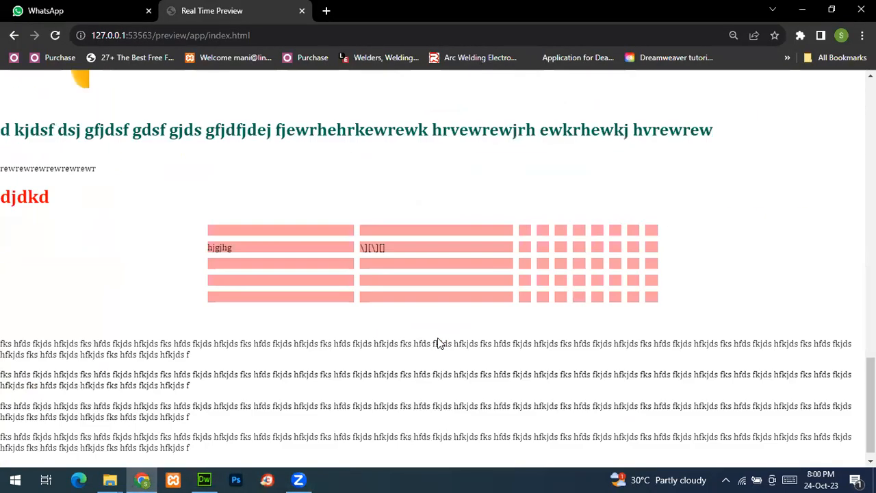
left_click_drag(290, 230, 620, 304)
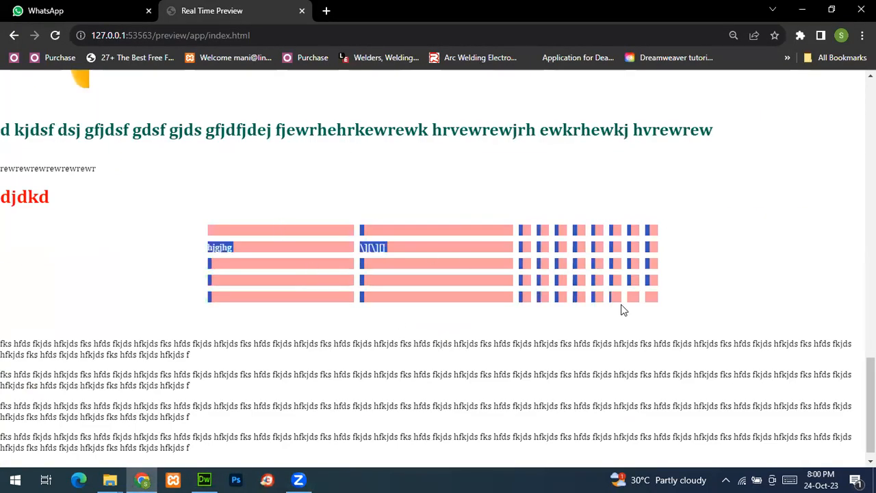
left_click(573, 321)
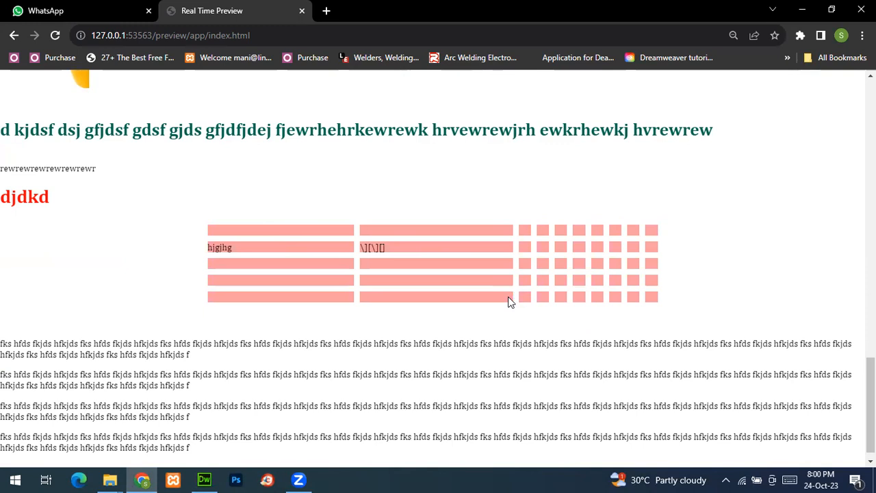
left_click(204, 479)
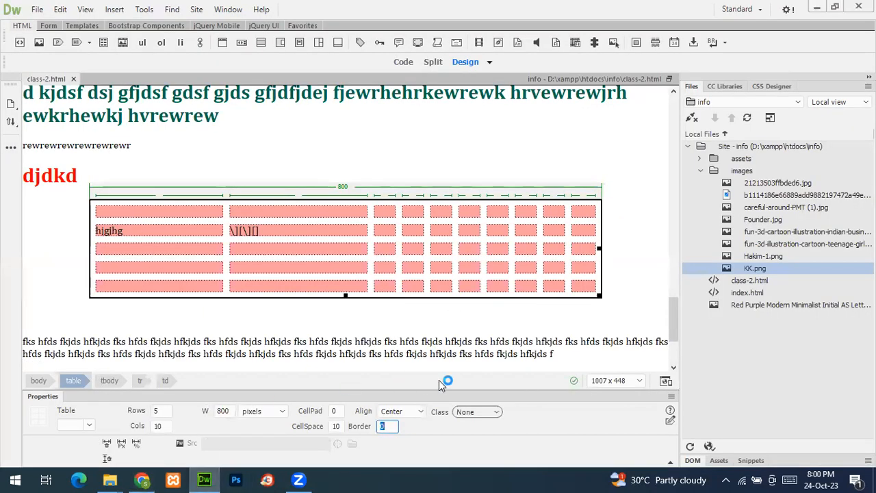
Set the whole table's border to 5 and save the page.
type("1")
key("BackSpace")
left_click(330, 159)
key("ctrl+s")
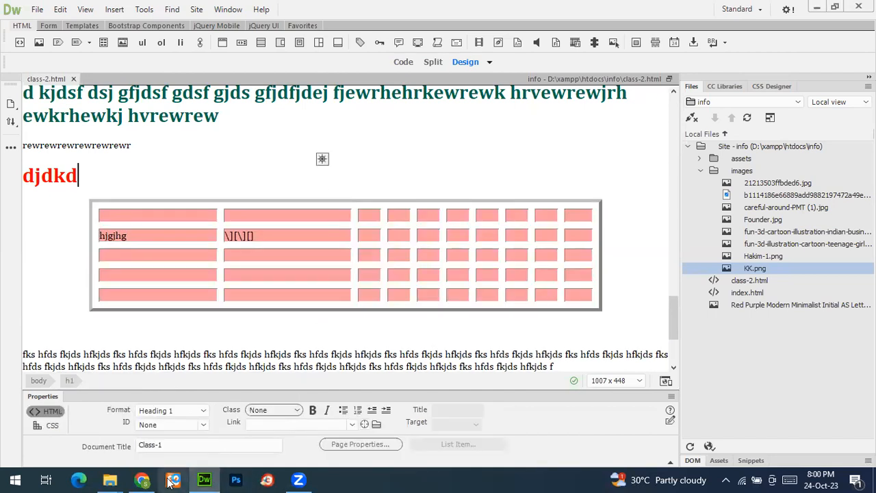
Switch to Chrome, check the table's thicker border in the live preview, and return to Dreamweaver.
left_click(141, 479)
scroll(379, 313, "down", 15)
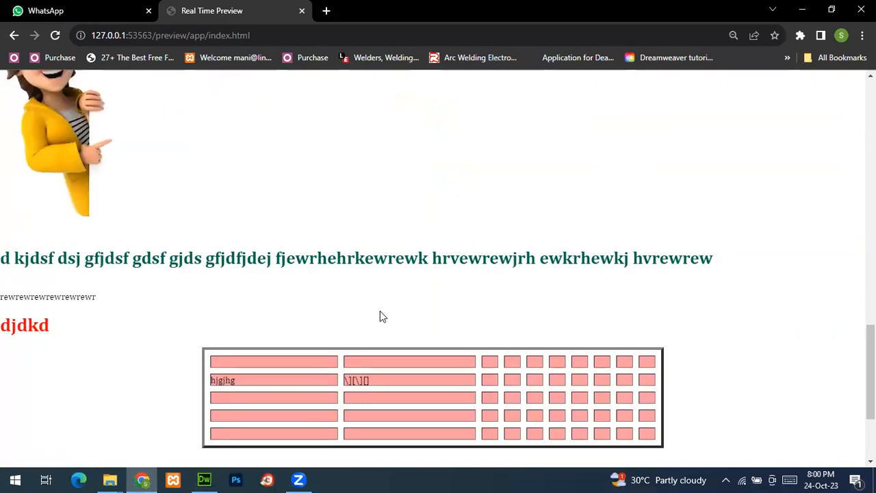
left_click(204, 479)
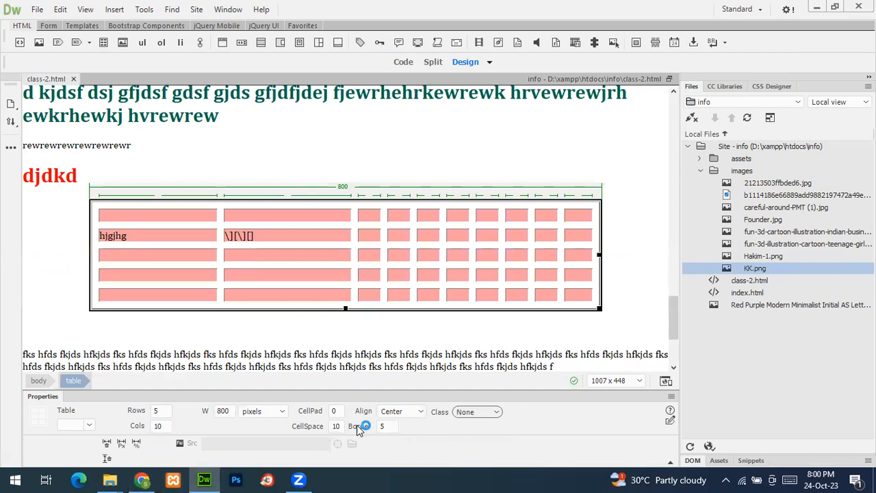
Set the selected table's border to 1 and its cell spacing to 0.
left_click(393, 426)
double_click(393, 426)
type("1")
key("Return")
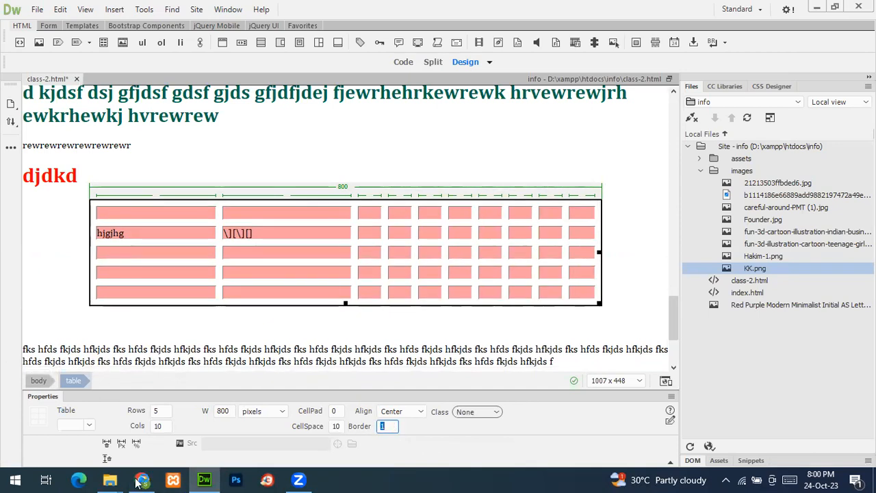
double_click(335, 426)
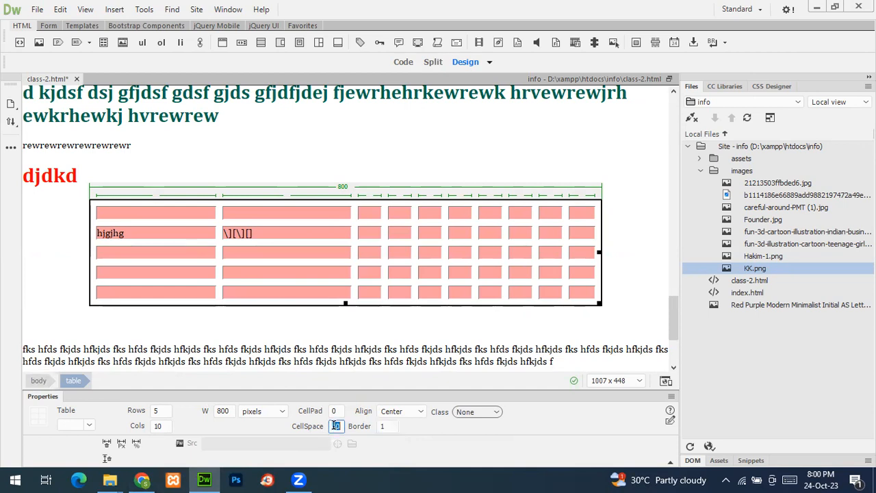
type("0")
key("Return")
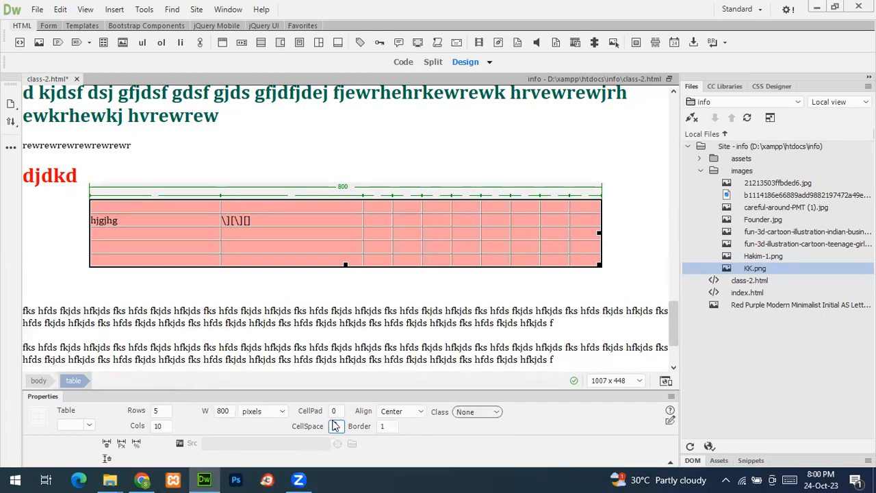
Save the page and insert an empty paragraph below the table.
double_click(335, 426)
key("ctrl+s")
left_click(614, 272)
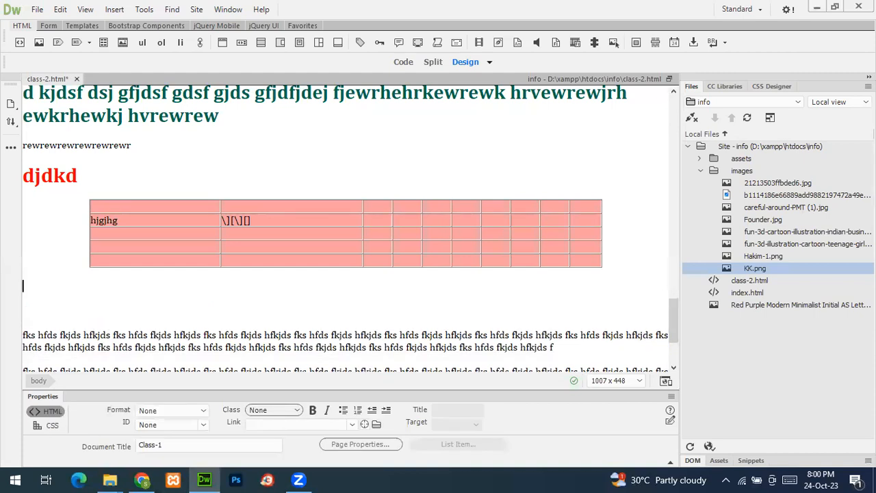
key("Return")
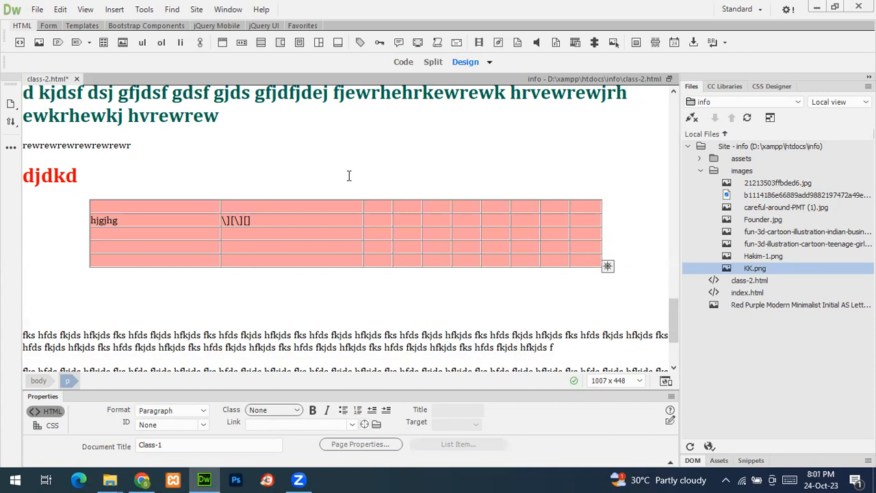
Select all the cells of the table's first row and set their height to 50.
left_click(196, 197)
left_click_drag(195, 200, 380, 206)
left_click_drag(532, 197, 574, 214)
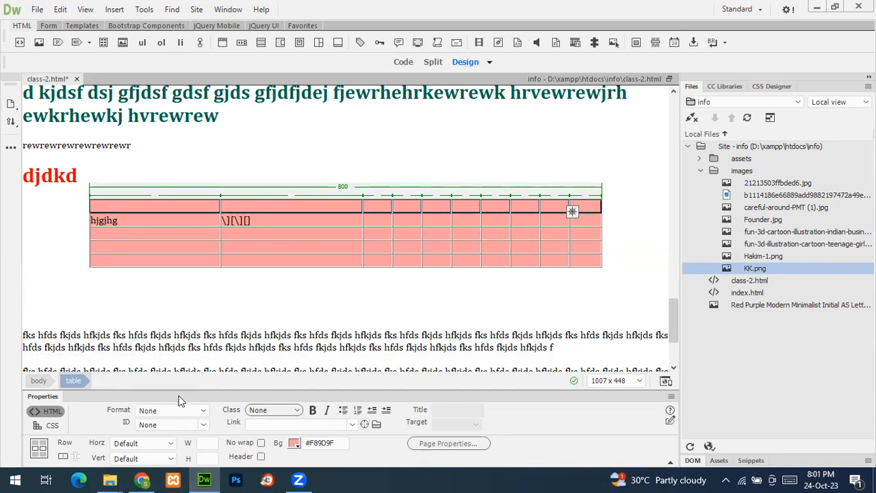
left_click(212, 458)
type("50")
key("Return")
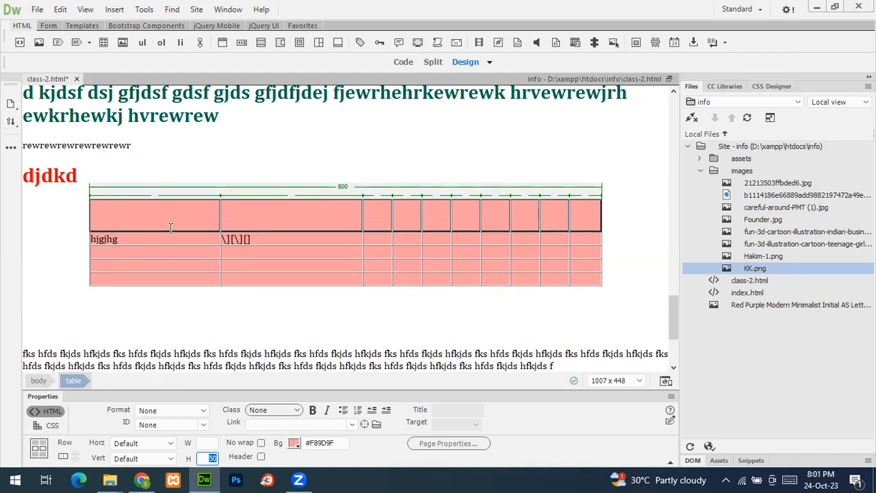
Give all the table rows below the first one the pale pink background colour #F3CECF.
left_click_drag(161, 239, 377, 281)
left_click_drag(632, 296, 596, 290)
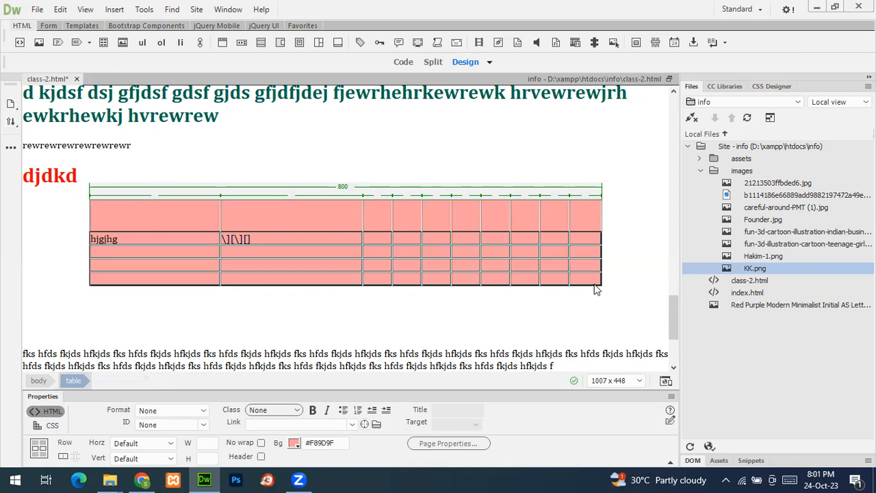
left_click(293, 443)
left_click(338, 308)
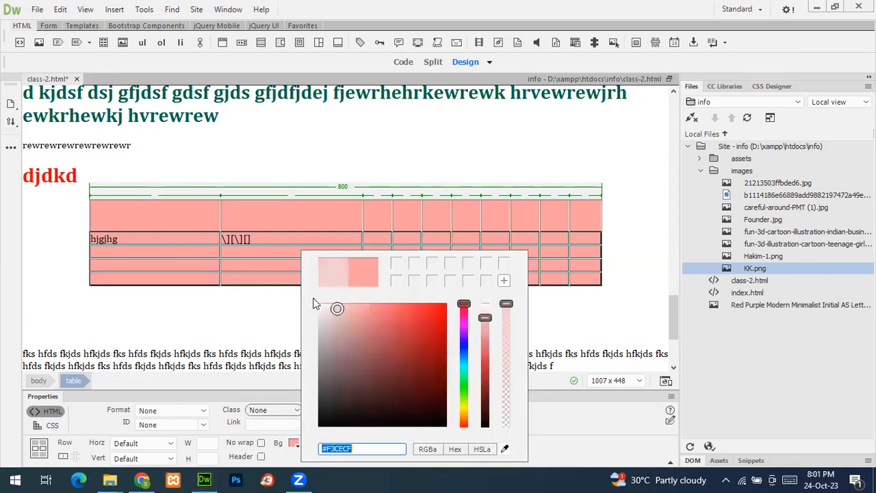
left_click(241, 272)
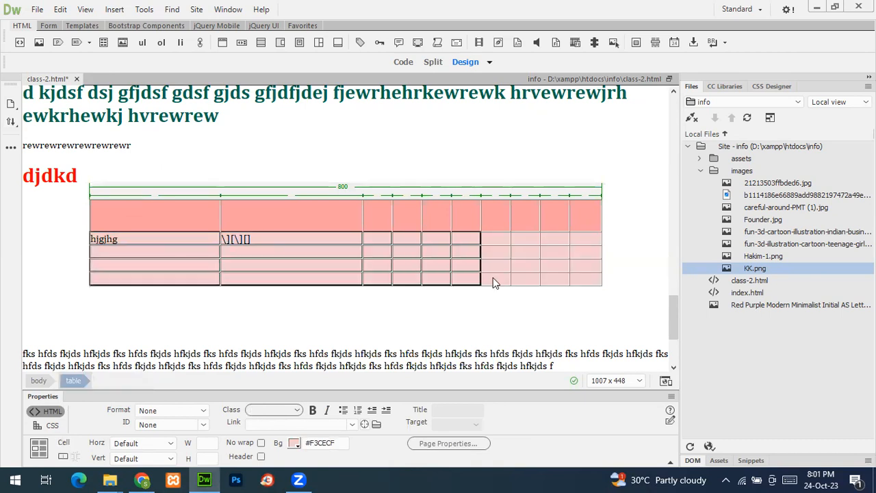
Set the height of the four pale pink rows to 25.
left_click(210, 456)
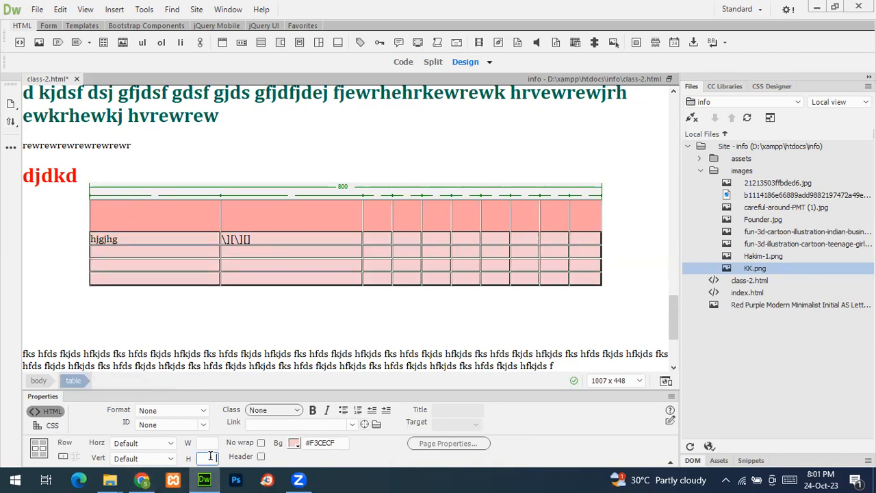
type("25")
key("Return")
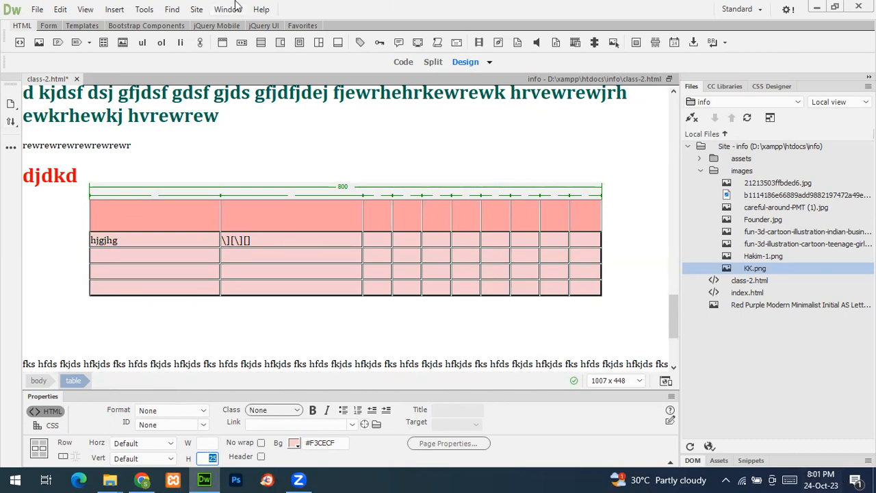
Merge the first row's cells into one, enter the title INFO DIGITAL in it and save the page.
left_click_drag(189, 221, 582, 220)
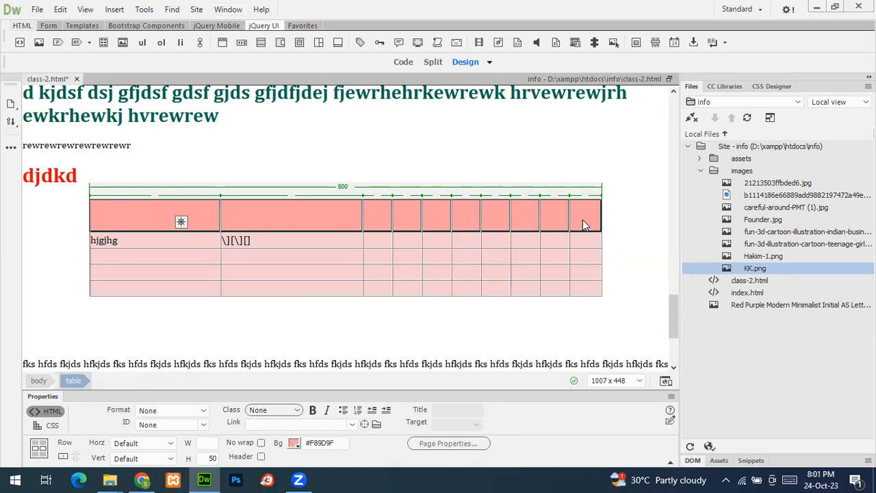
left_click(62, 458)
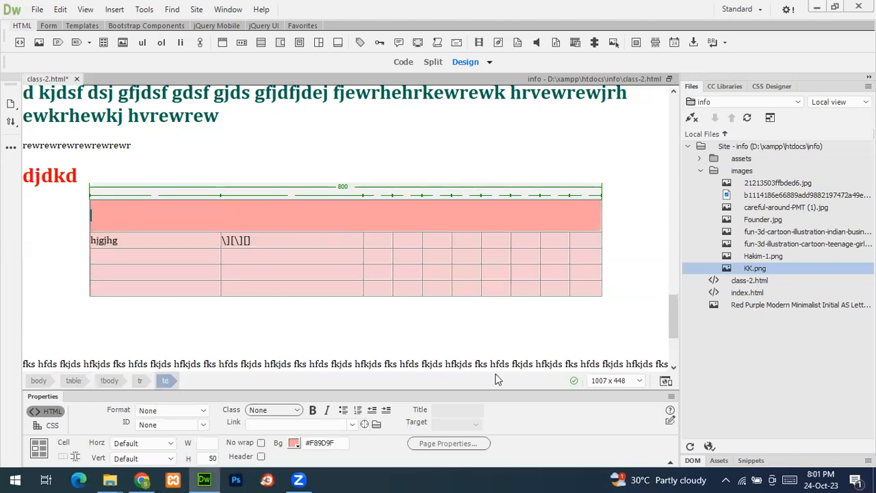
type("INFO DIGITAL")
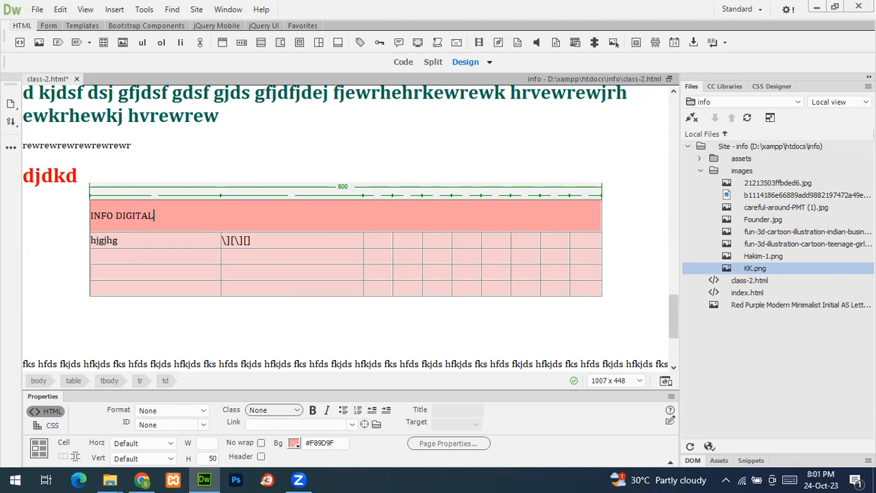
key("ctrl+s")
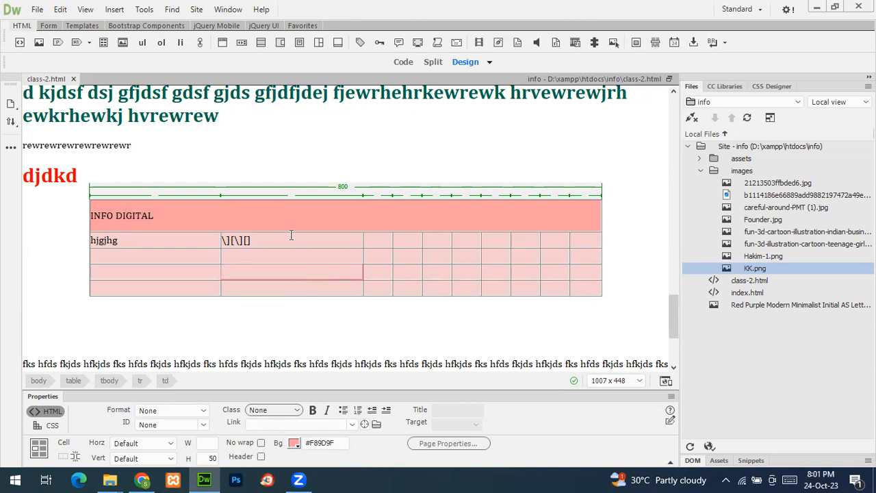
Format the INFO DIGITAL title in the merged row as Heading 2.
left_click_drag(197, 213, 89, 215)
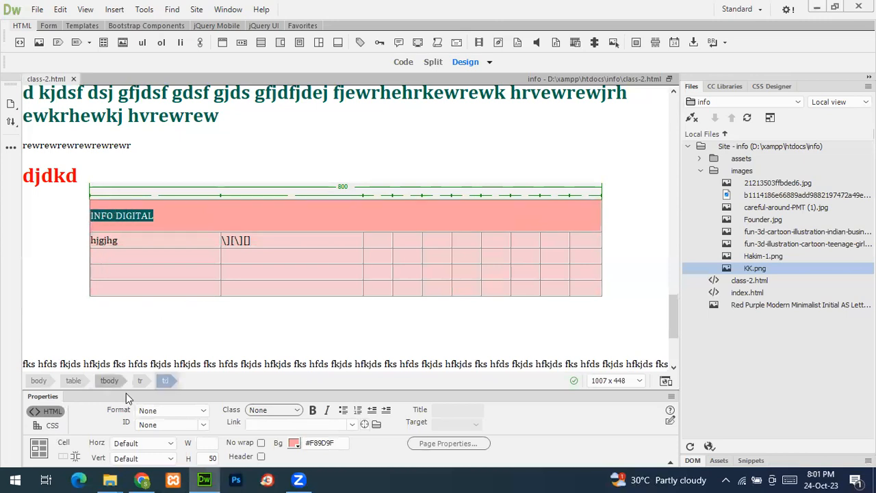
left_click(167, 411)
left_click(172, 330)
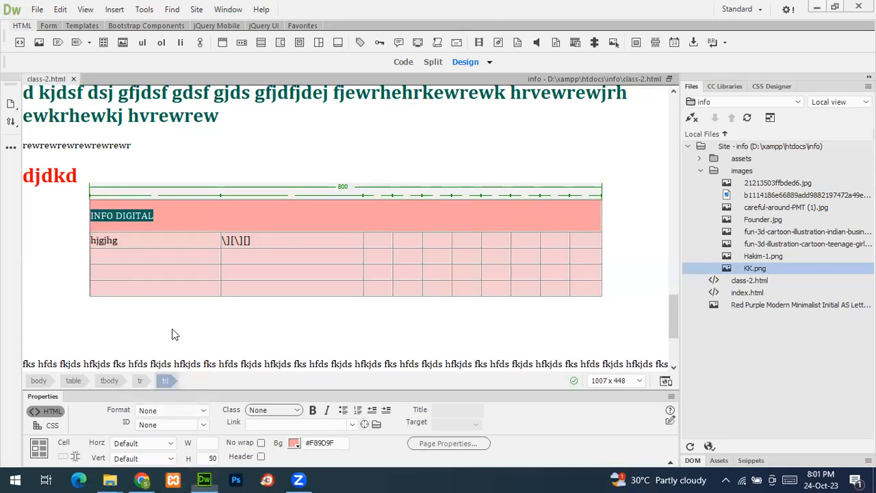
left_click(304, 221)
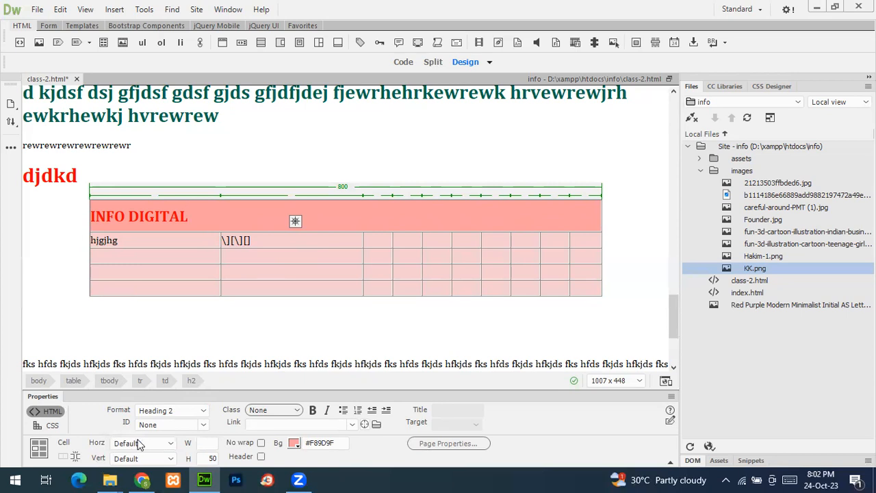
Align the title cell's content to Center horizontally and Middle vertically.
left_click(139, 443)
left_click(140, 416)
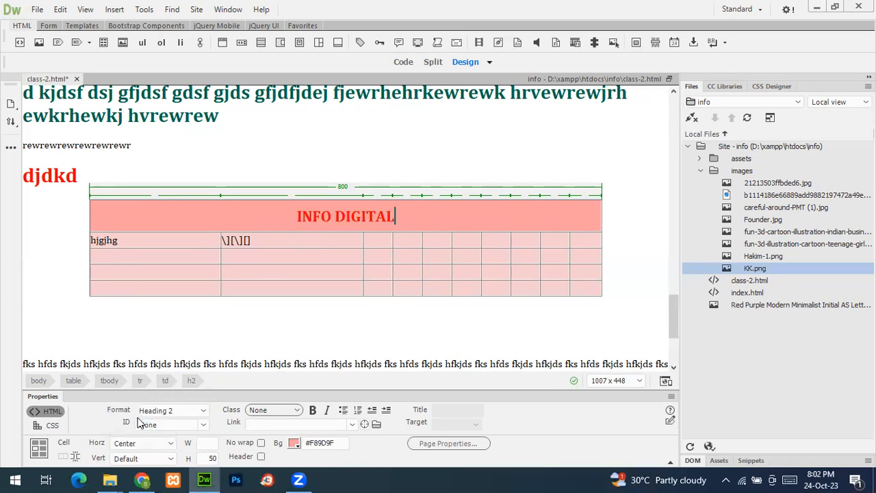
left_click(150, 453)
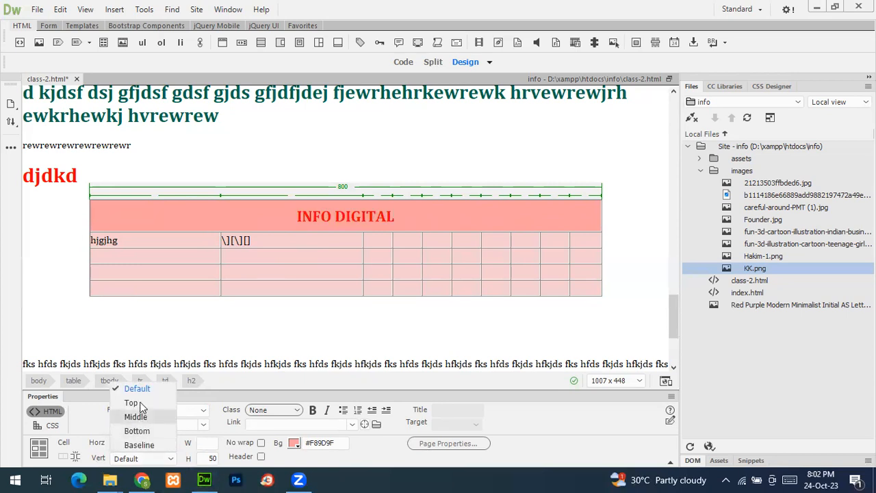
left_click(140, 405)
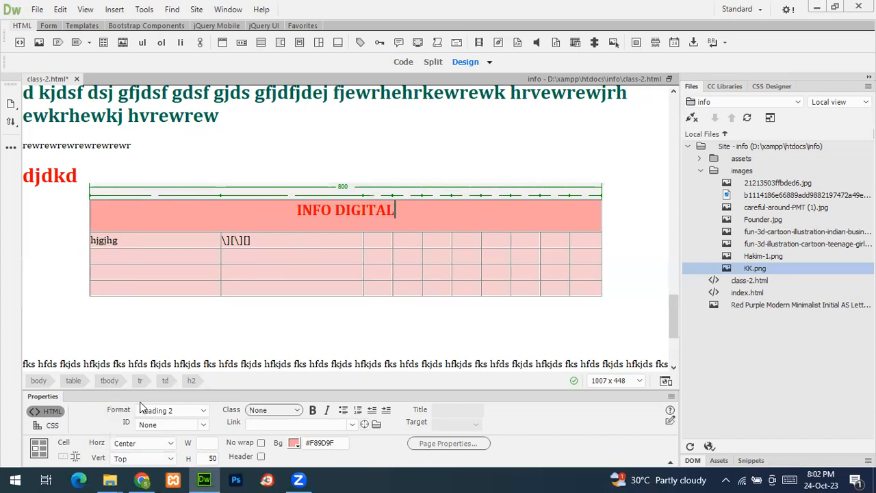
left_click(134, 448)
left_click(94, 434)
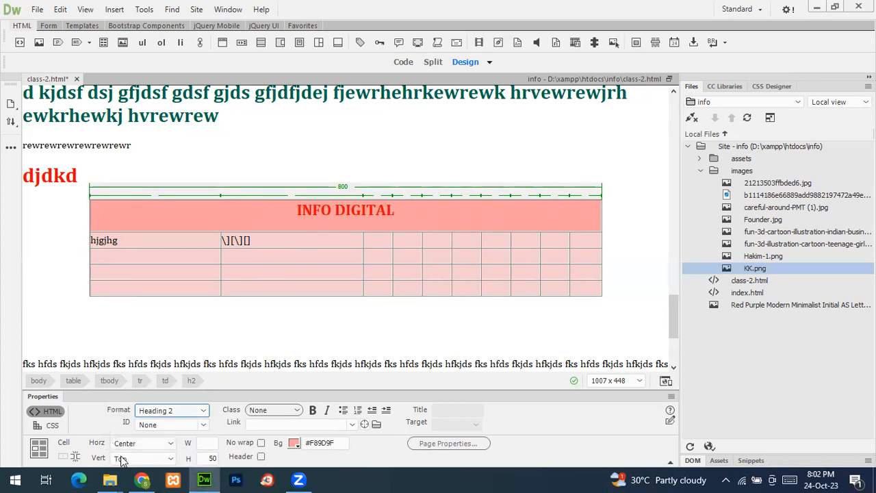
left_click(121, 460)
left_click(132, 419)
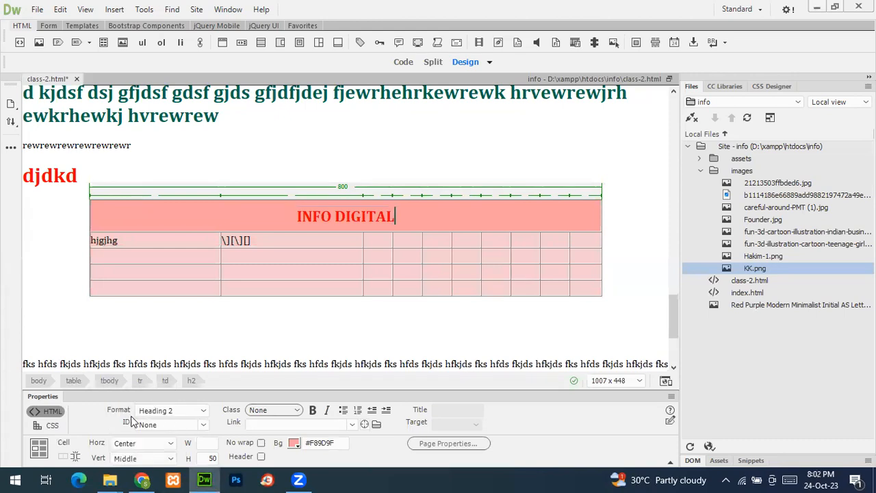
Align the content of all the pale pink rows to Center horizontally and Bottom vertically, and save the page.
left_click(212, 217)
left_click(164, 243)
left_click_drag(166, 244, 621, 288)
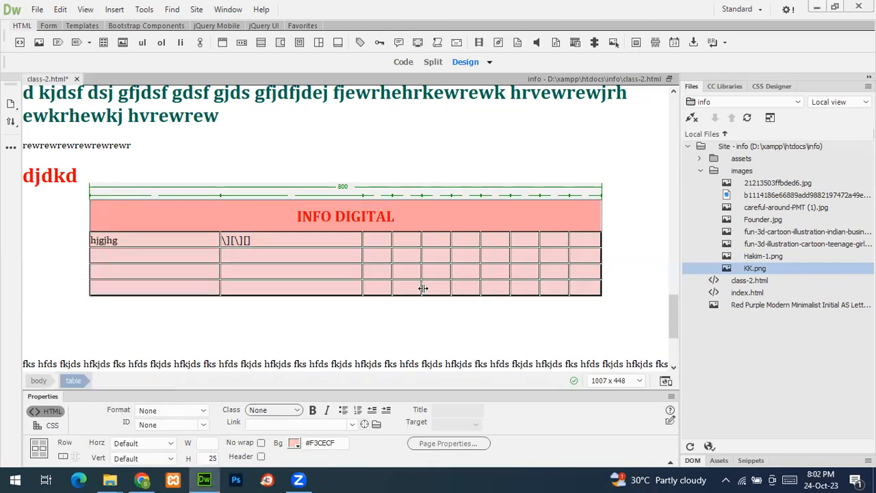
left_click(142, 443)
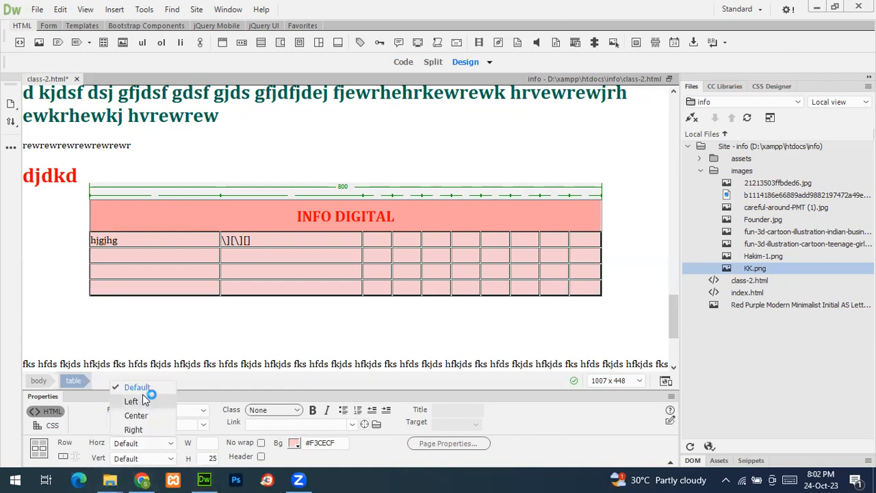
left_click(136, 415)
left_click(140, 458)
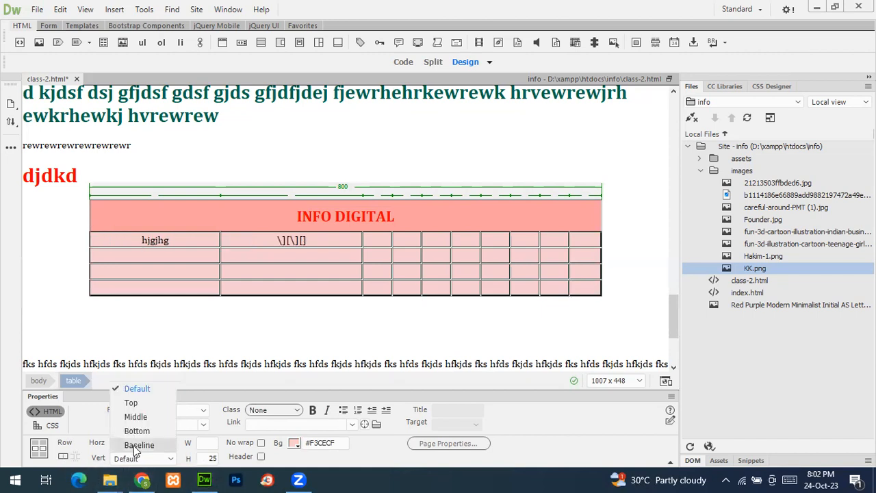
left_click(137, 430)
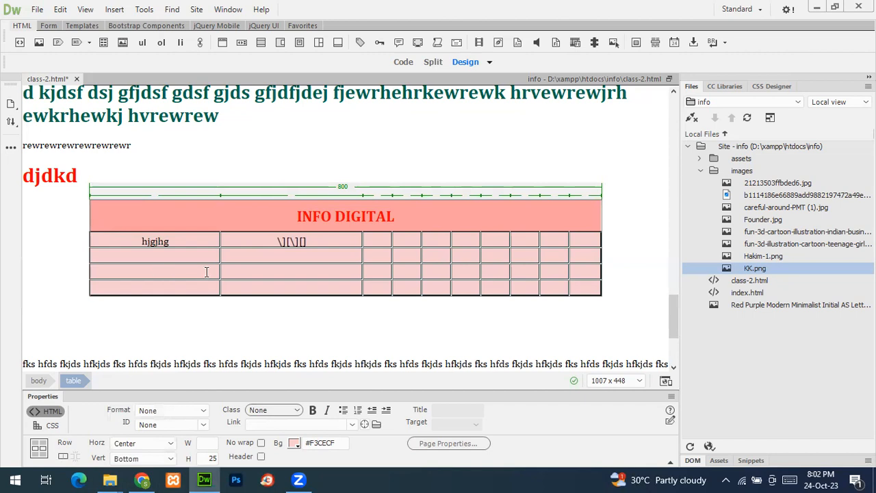
left_click(178, 258)
key("ctrl+s")
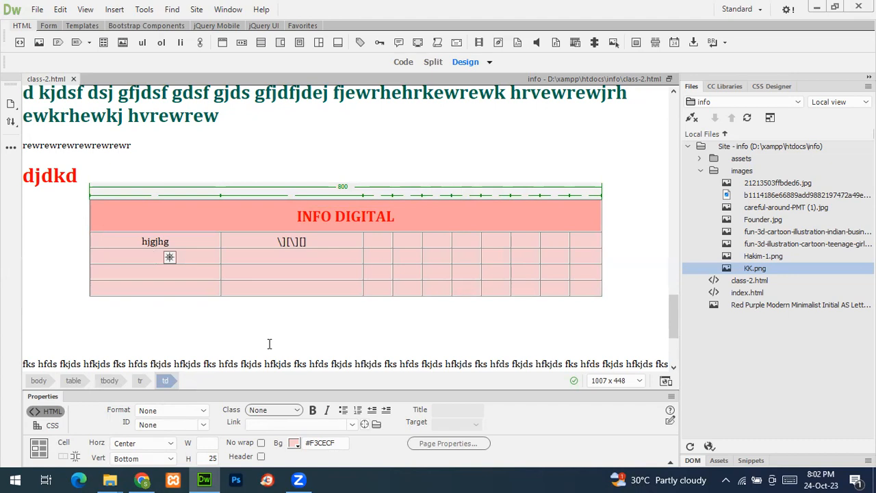
key("alt+Tab")
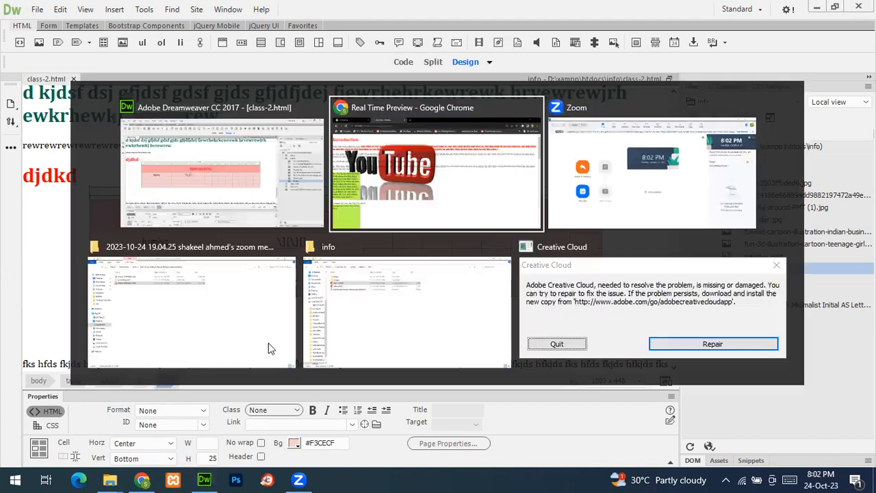
key("alt+Tab")
key("alt+shift+Tab")
key("alt+shift+Tab")
key("alt+Tab")
key("alt+Tab")
key("alt+shift+Tab")
key("alt+shift+Tab")
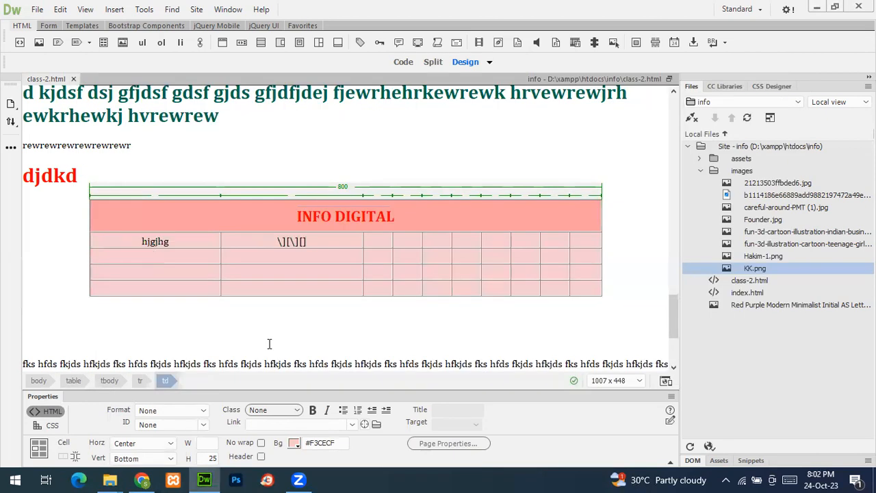